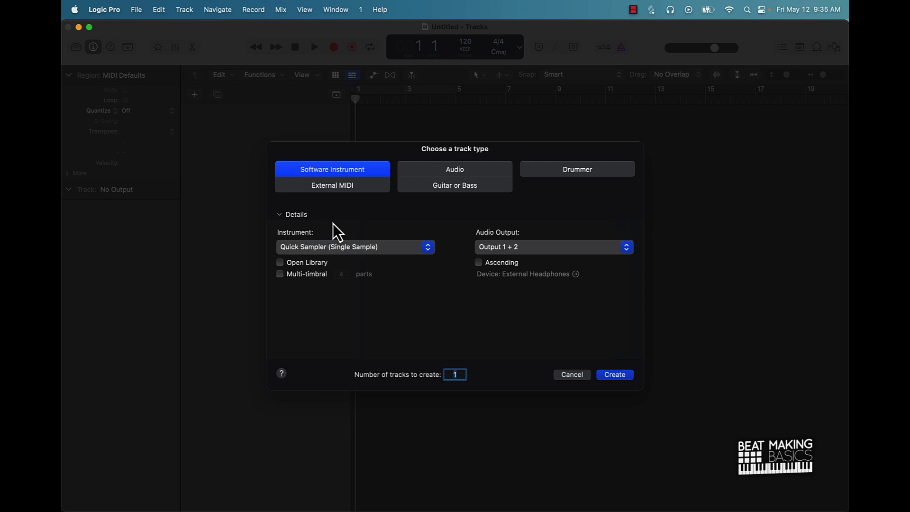
- Create one software instrument track using Alchemy in stereo and reposition its instrument window
{"action": "left_click", "coordinate": [320, 250]}
{"action": "mouse_move", "coordinate": [331, 214]}
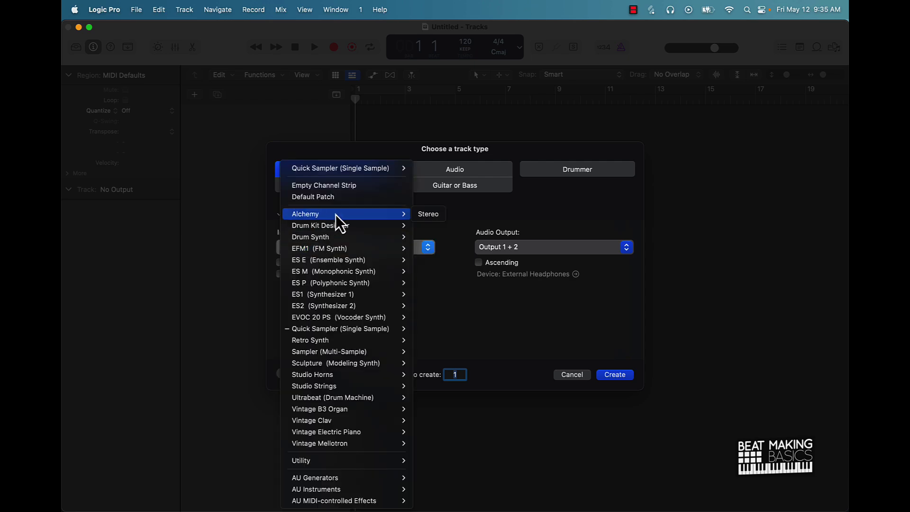
{"action": "left_click", "coordinate": [422, 215]}
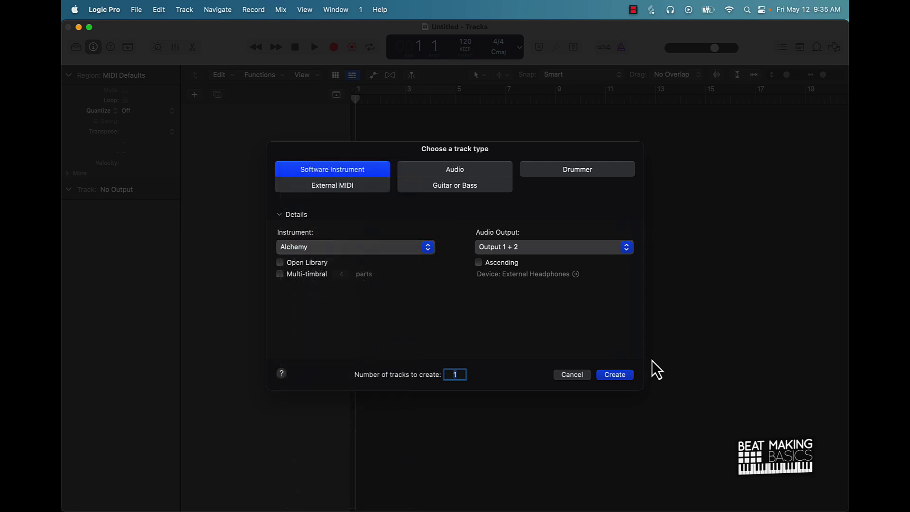
{"action": "left_click", "coordinate": [621, 374]}
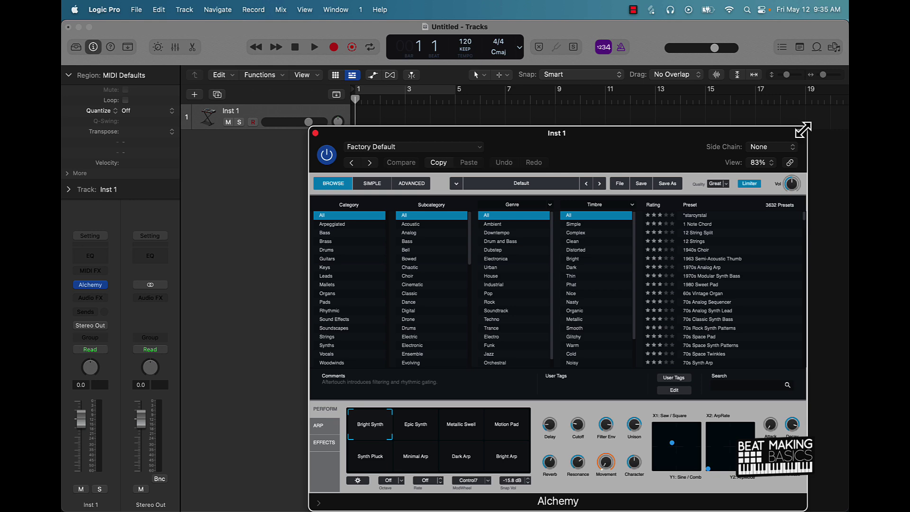
{"action": "left_click_drag", "start_coordinate": [651, 146], "coordinate": [522, 153]}
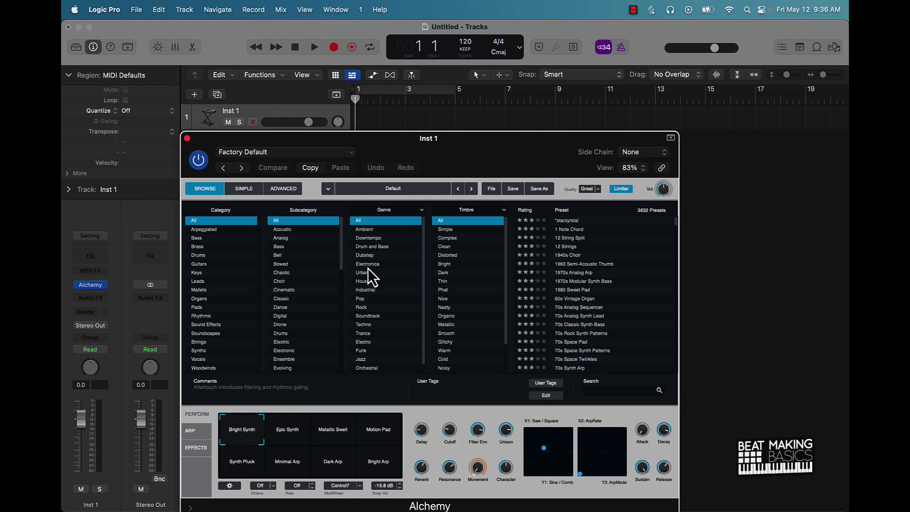
- Search the Alchemy presets for "bell" and load the Metallic Fireflies preset
{"action": "left_click", "coordinate": [603, 391]}
{"action": "type", "text": "bell"}
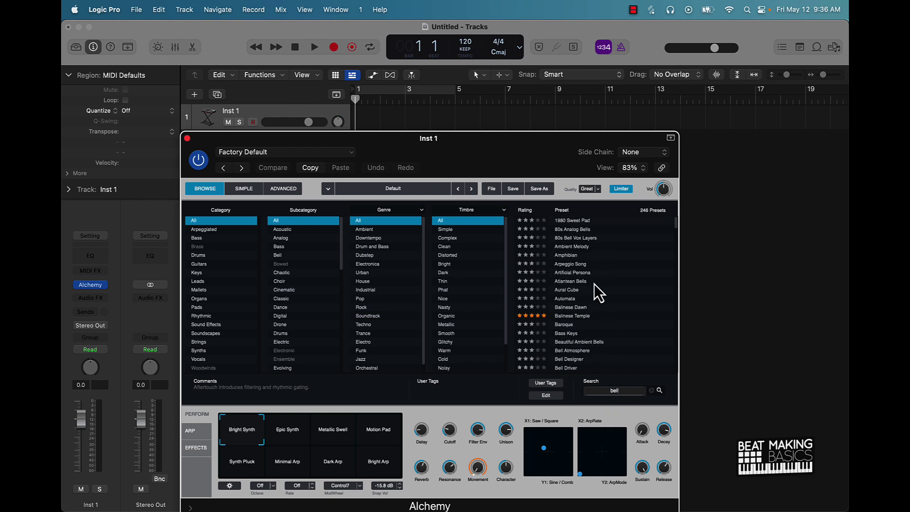
{"action": "scroll", "coordinate": [595, 290], "scroll_direction": "down", "scroll_amount": 15}
{"action": "scroll", "coordinate": [597, 289], "scroll_direction": "up", "scroll_amount": 1}
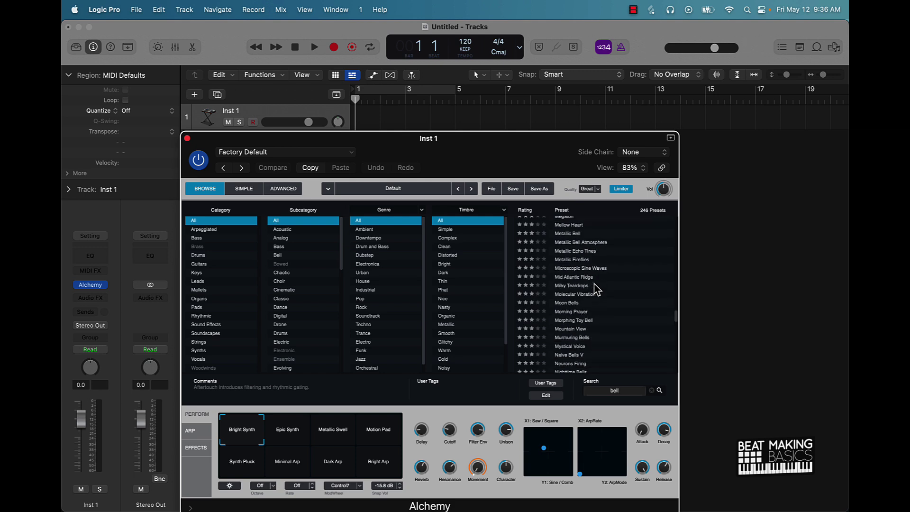
{"action": "left_click", "coordinate": [562, 258]}
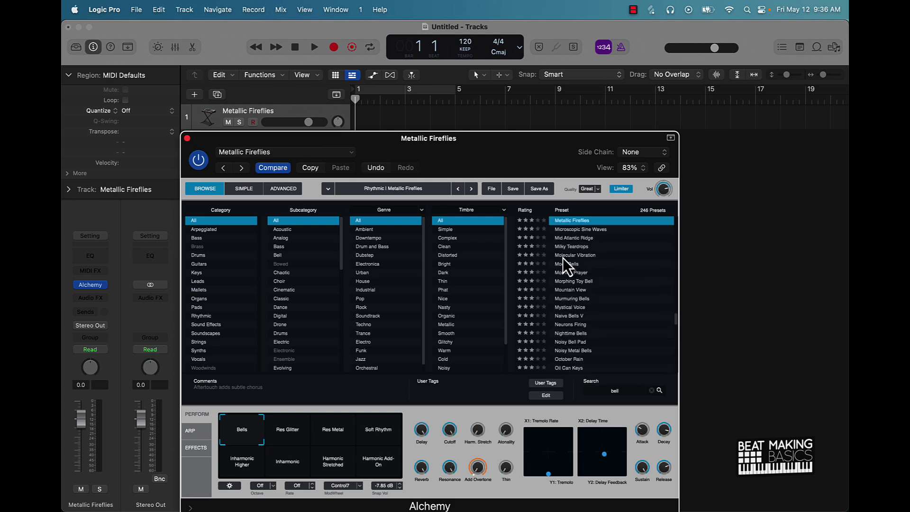
- Open Musical Typing and play test notes to audition the Metallic Fireflies preset
{"action": "key", "text": "super+k"}
{"action": "key", "text": "k"}
{"action": "key", "text": "k"}
{"action": "key", "text": "x"}
{"action": "key", "text": "k"}
{"action": "key", "text": "f"}
{"action": "key", "text": "s"}
{"action": "key", "text": "d"}
{"action": "key", "text": "e"}
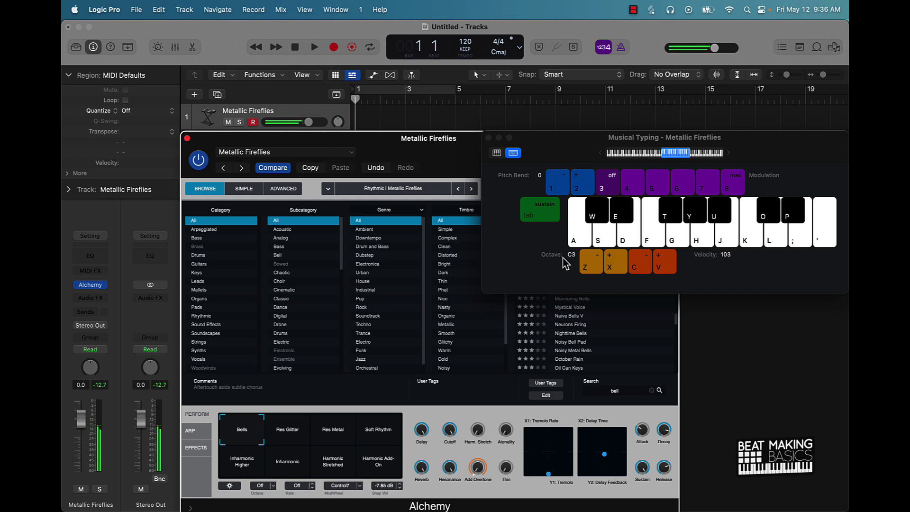
- Try the Mystical Voice and Naive Bells V presets, playing test notes to compare their sound
{"action": "left_click", "coordinate": [607, 309]}
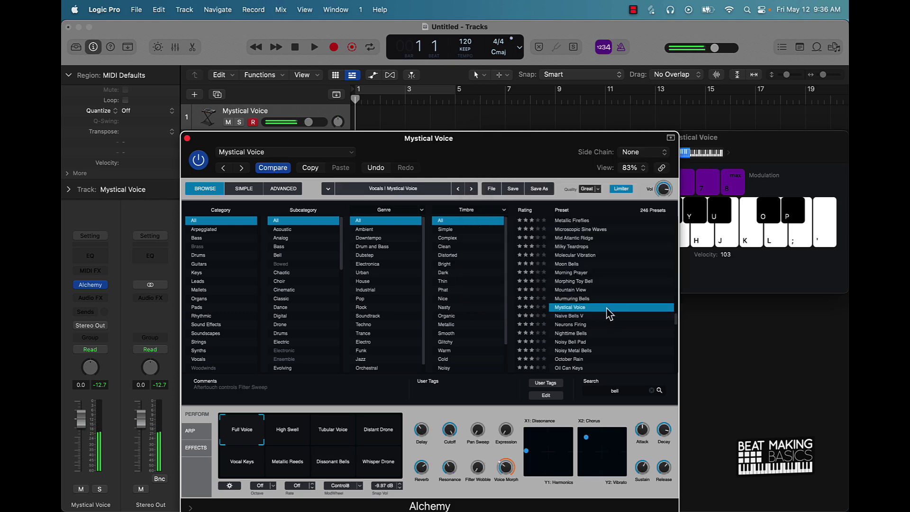
{"action": "left_click", "coordinate": [601, 317]}
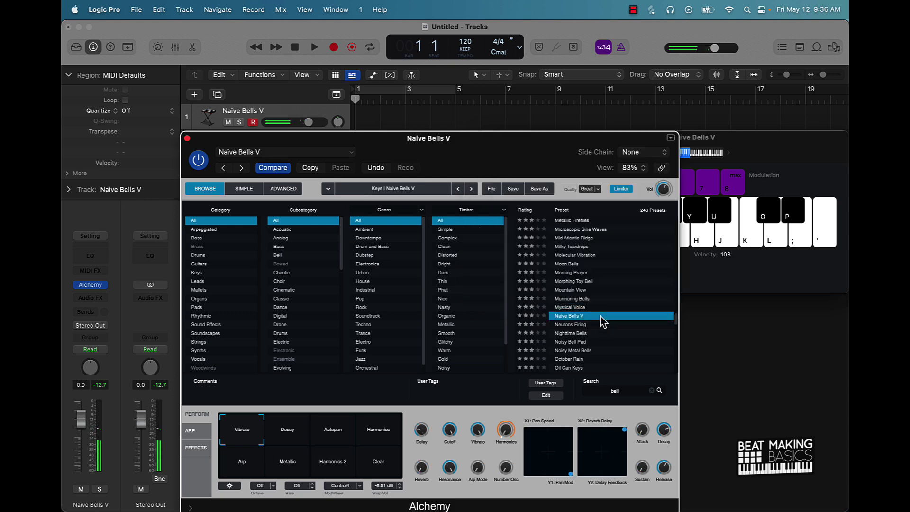
{"action": "key", "text": "j"}
{"action": "key", "text": "u"}
{"action": "key", "text": "h"}
{"action": "key", "text": "u"}
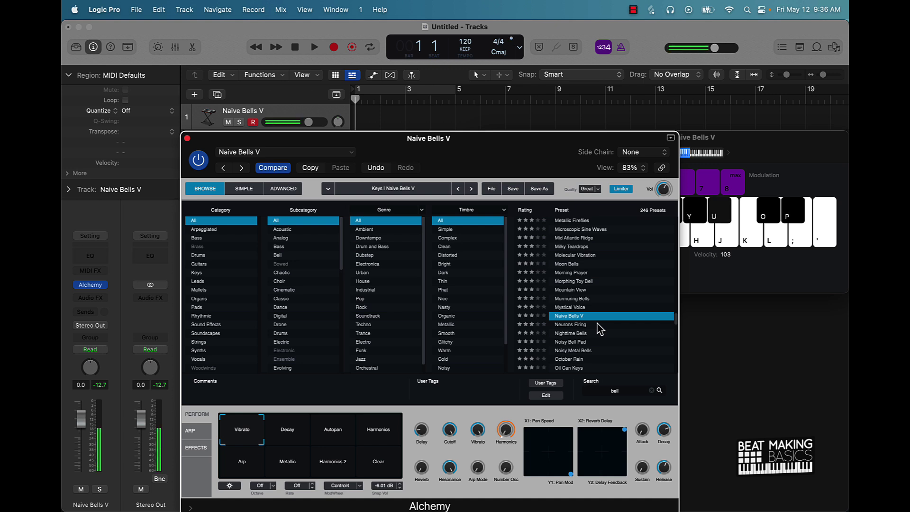
{"action": "key", "text": "h"}
- Try the Neurons Firing and Nighttime Bells presets, playing test notes on each
{"action": "left_click", "coordinate": [598, 324]}
{"action": "key", "text": "u"}
{"action": "key", "text": "h"}
{"action": "left_click", "coordinate": [593, 334]}
{"action": "key", "text": "u"}
{"action": "key", "text": "h"}
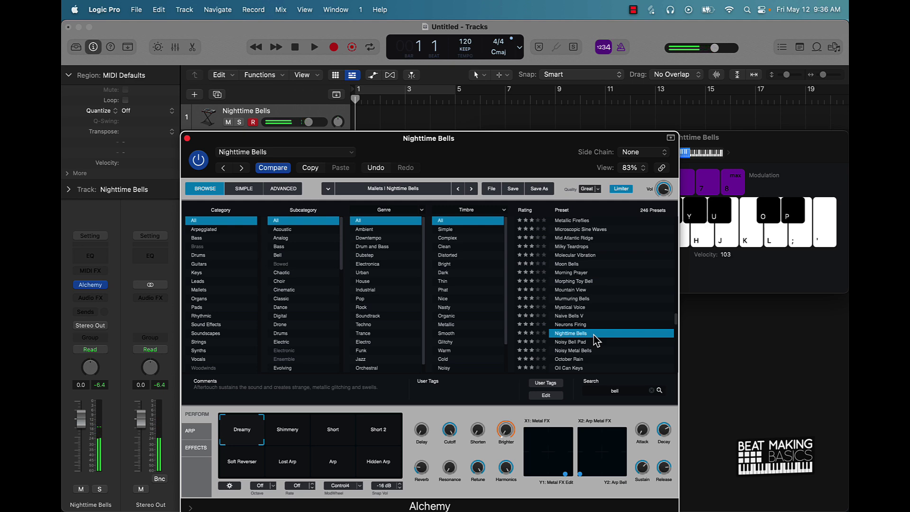
- Try Noisy Bell Pad, settle on the Noisy Metal Bells preset, play it and close the Alchemy window
{"action": "left_click", "coordinate": [591, 343]}
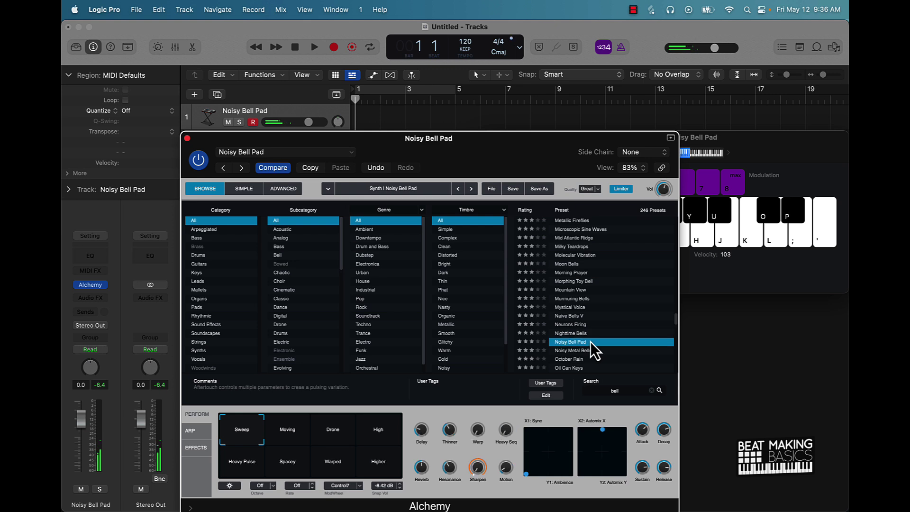
{"action": "left_click", "coordinate": [590, 351]}
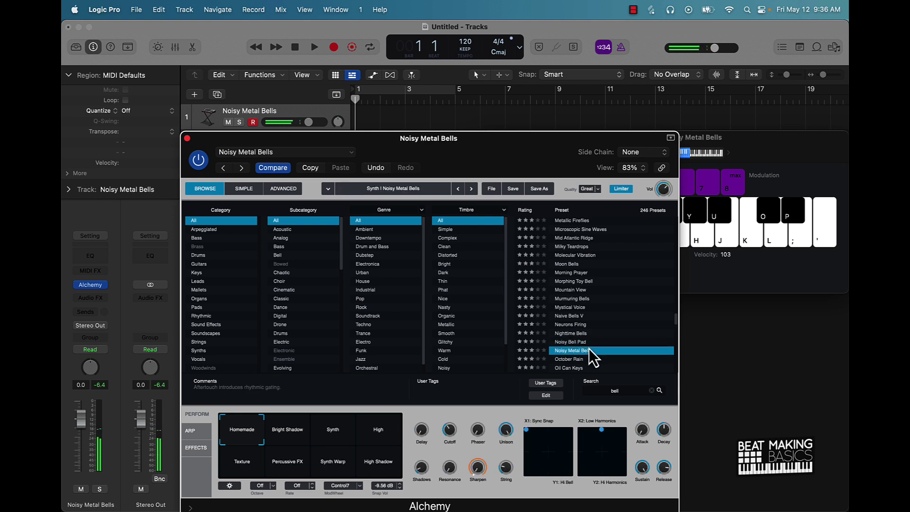
{"action": "key", "text": "h"}
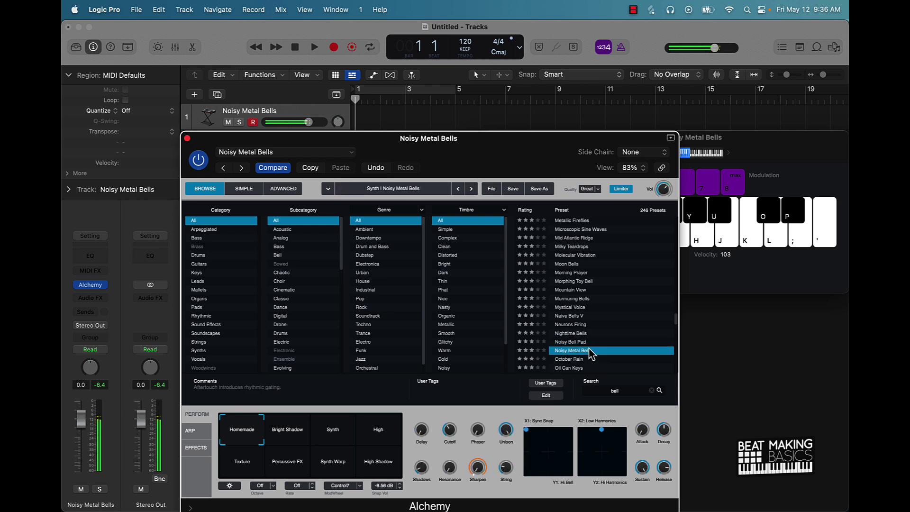
{"action": "key", "text": "h"}
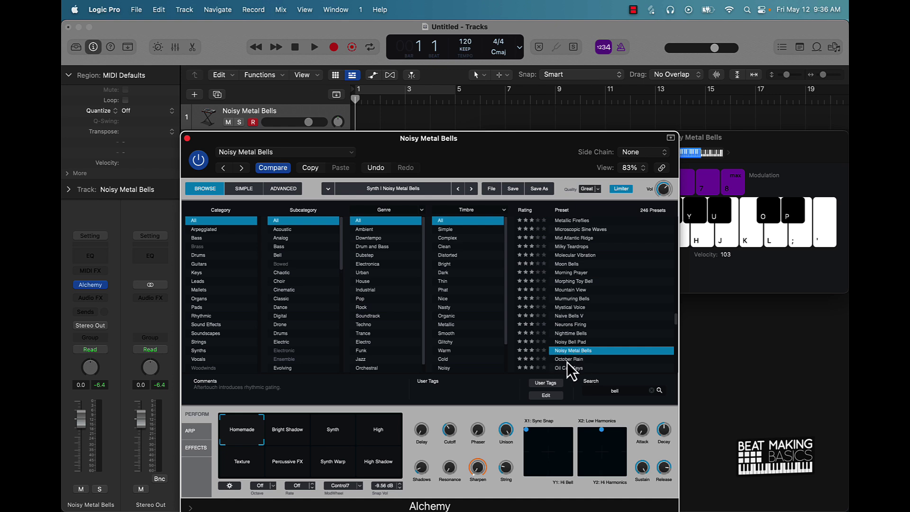
{"action": "left_click", "coordinate": [187, 138]}
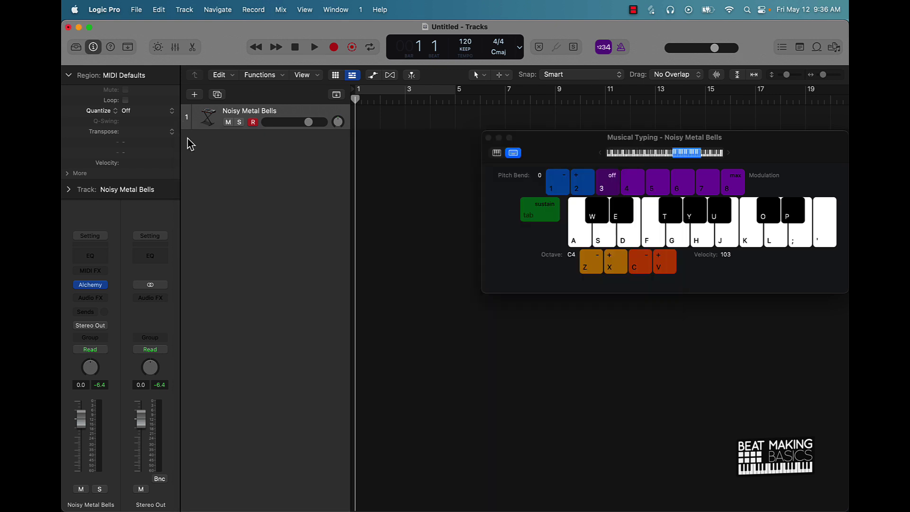
- Turn on the cycle area over the first four bars and open the Piano Roll editor for the track
{"action": "left_click", "coordinate": [414, 94]}
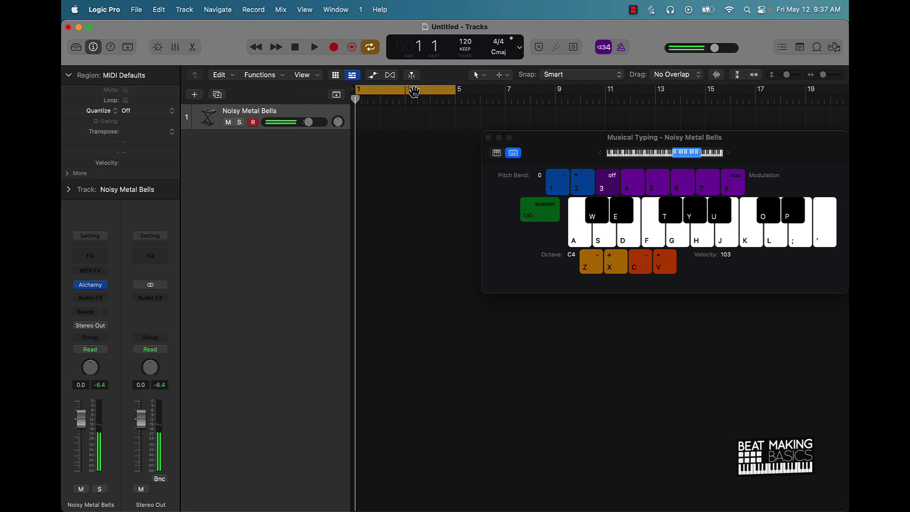
{"action": "left_click", "coordinate": [193, 47]}
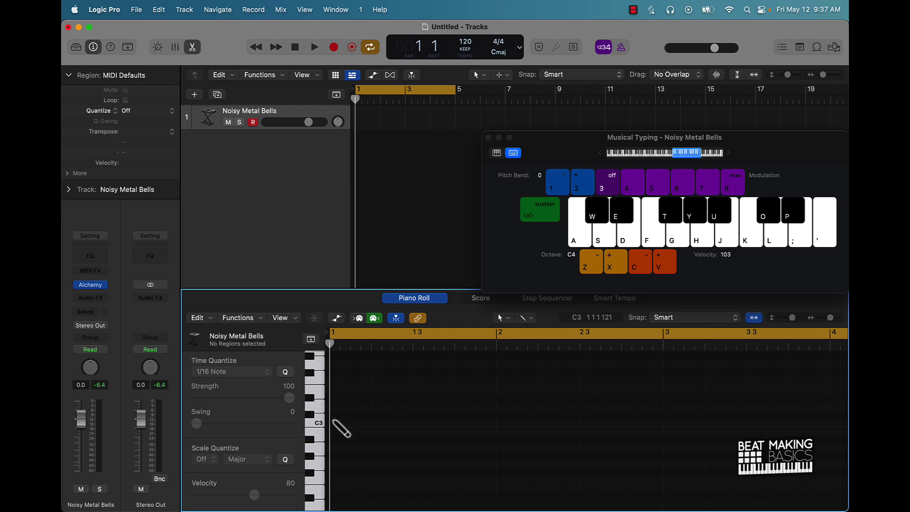
- Draw a C minor chord of 1/16 notes at the start of bar 1 with C3, D#3 and G3
{"action": "left_click", "coordinate": [335, 422], "text": "super"}
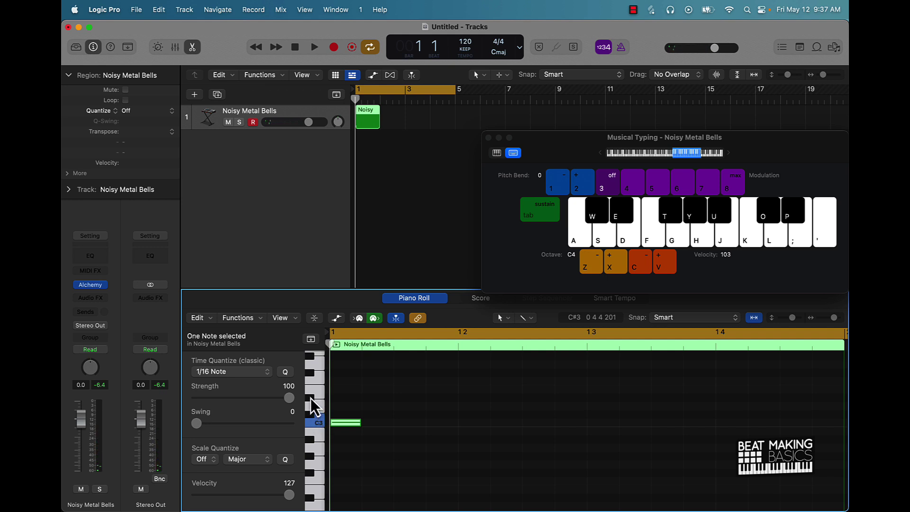
{"action": "left_click", "coordinate": [334, 397], "text": "super"}
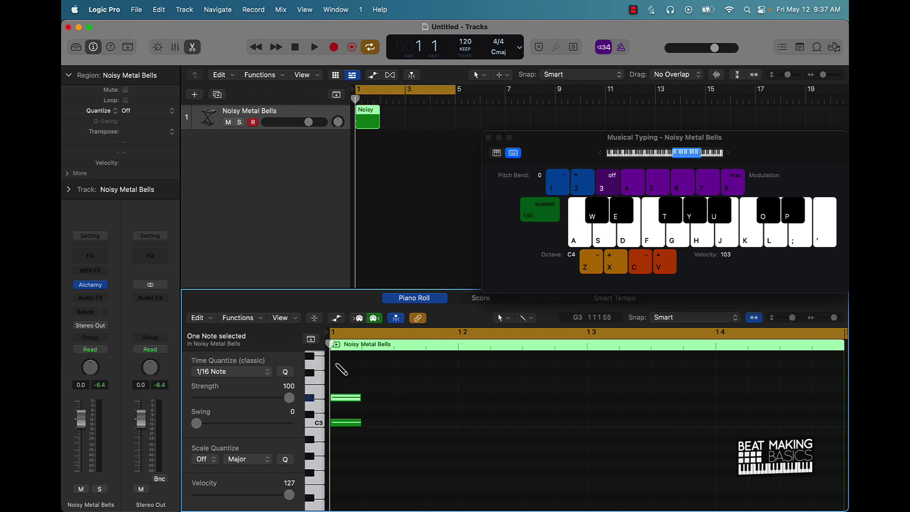
{"action": "left_click", "coordinate": [338, 365], "text": "super"}
{"action": "left_click", "coordinate": [383, 382]}
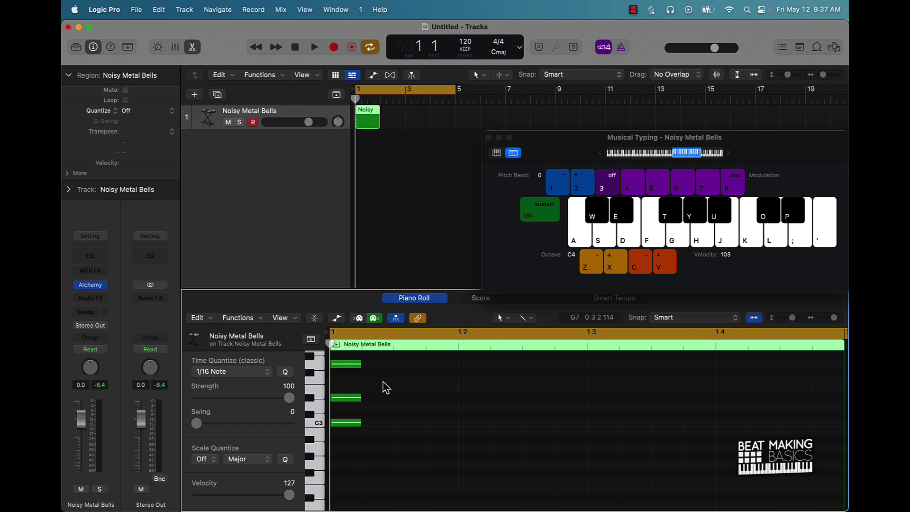
- Delete the three notes of the C minor chord from the Noisy Metal Bells region
{"action": "scroll", "coordinate": [384, 395], "scroll_direction": "up", "scroll_amount": 4}
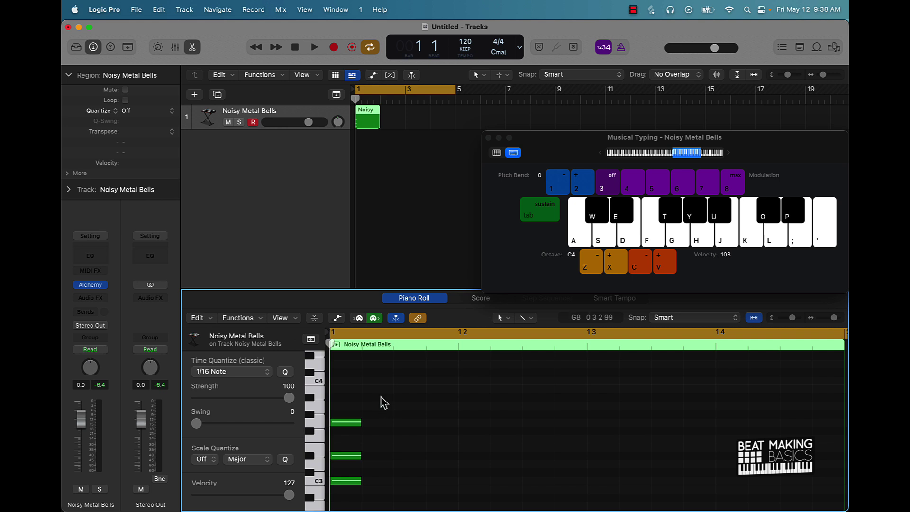
{"action": "left_click_drag", "start_coordinate": [380, 400], "coordinate": [332, 509]}
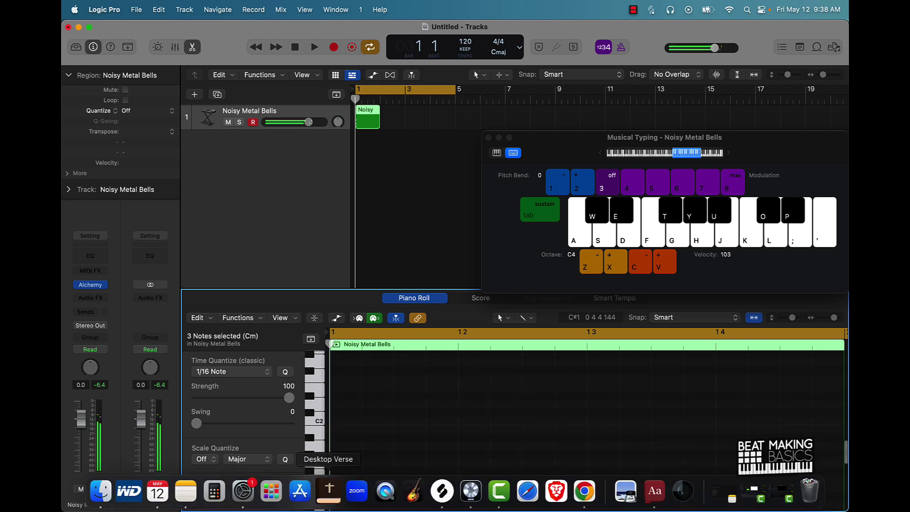
- Draw a G# minor chord of 1/16 notes at the start of bar 1 with G#3, B3 and D#4, and play it
{"action": "scroll", "coordinate": [342, 441], "scroll_direction": "up", "scroll_amount": 5}
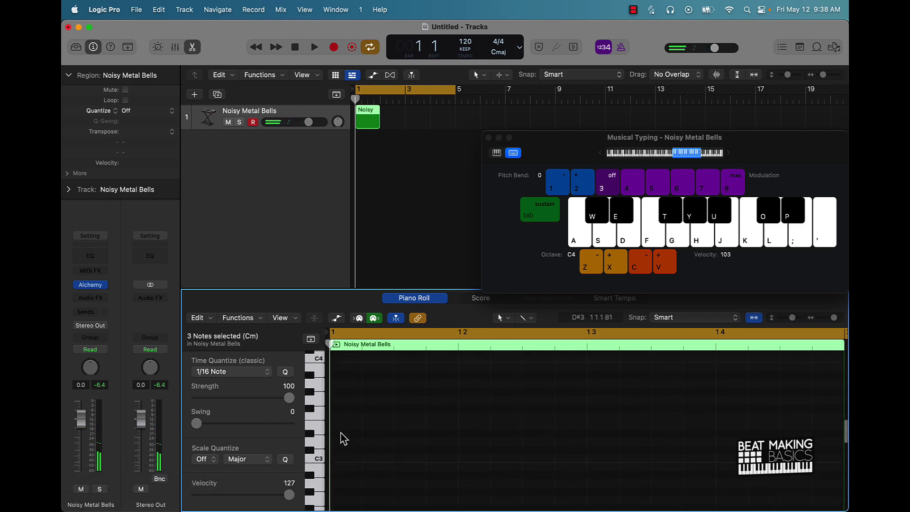
{"action": "left_click", "coordinate": [314, 449]}
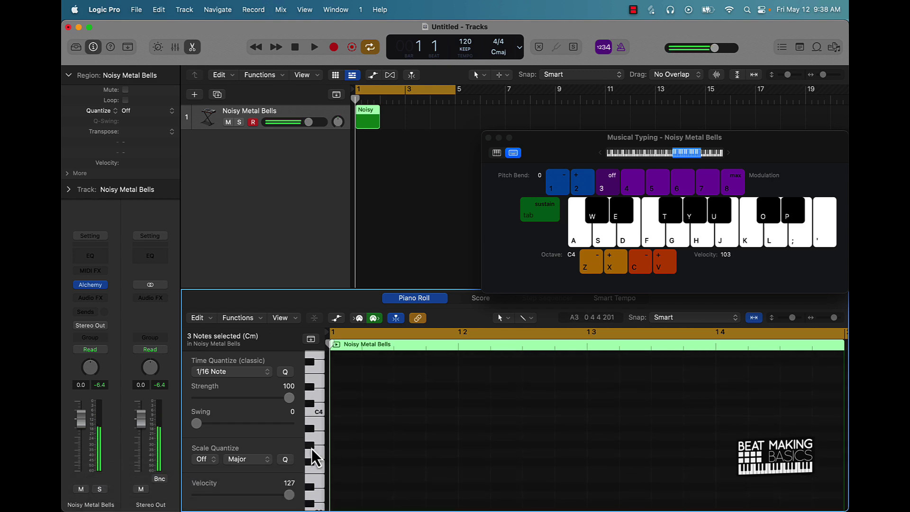
{"action": "left_click", "coordinate": [338, 448]}
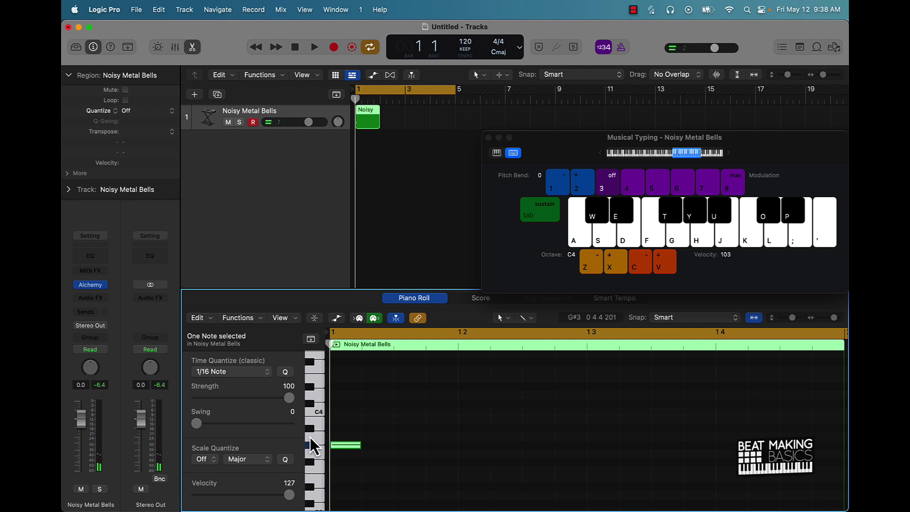
{"action": "left_click", "coordinate": [338, 420]}
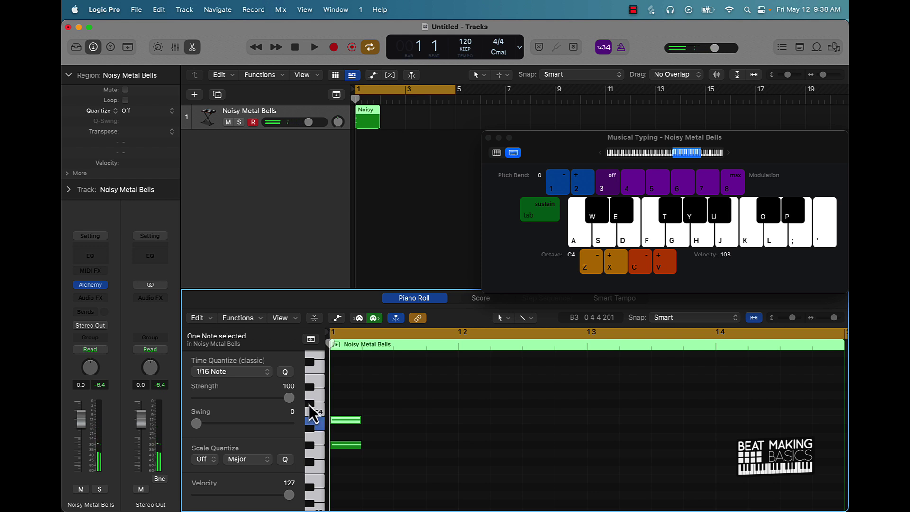
{"action": "left_click", "coordinate": [337, 386]}
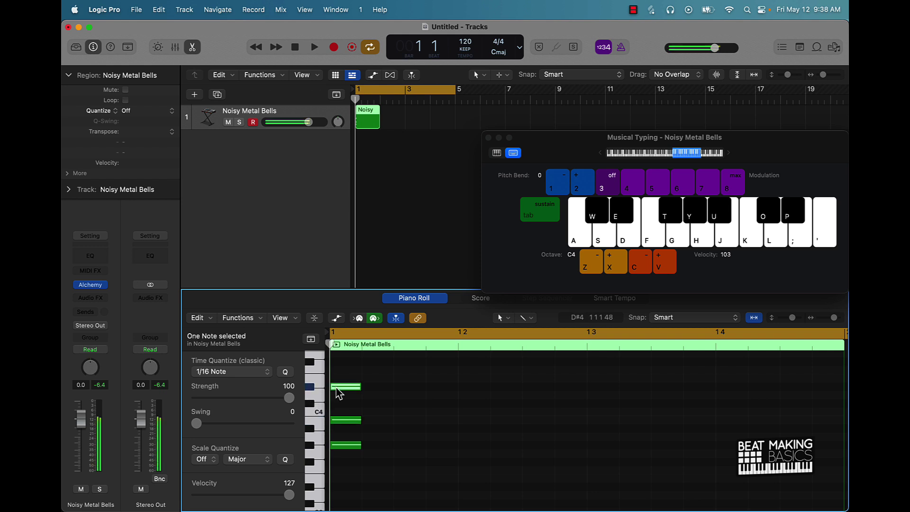
{"action": "left_click", "coordinate": [385, 411]}
{"action": "key", "text": "space"}
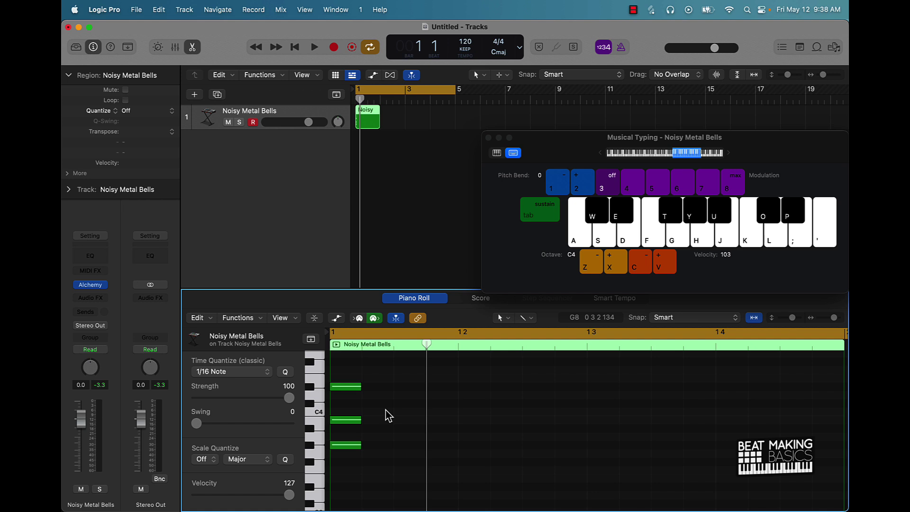
- Copy the three-note chord and paste it on beats 2, 3 and 4 of bar 1
{"action": "scroll", "coordinate": [389, 415], "scroll_direction": "right", "scroll_amount": 5}
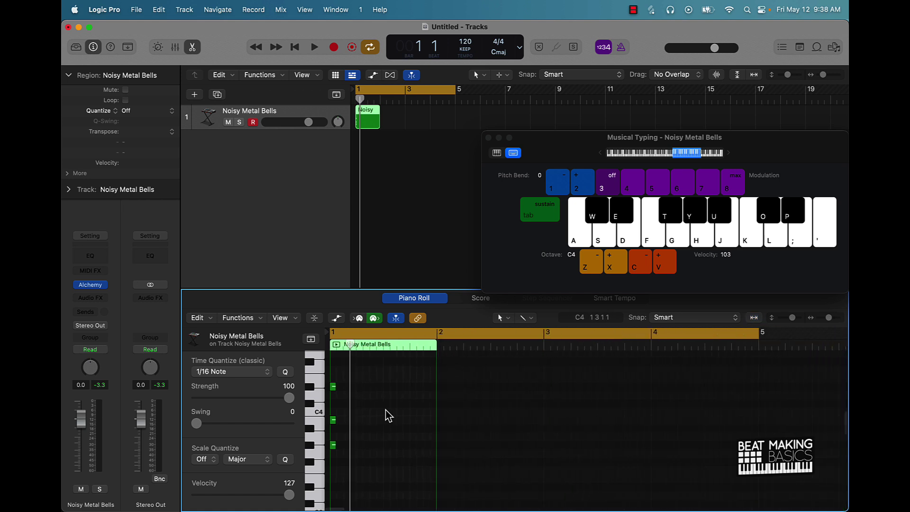
{"action": "scroll", "coordinate": [386, 414], "scroll_direction": "left", "scroll_amount": 2}
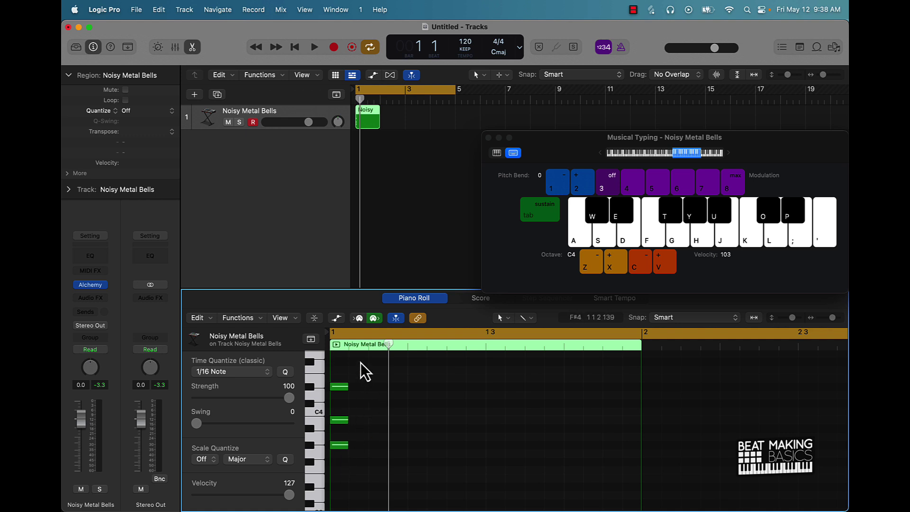
{"action": "left_click_drag", "start_coordinate": [363, 368], "coordinate": [330, 479]}
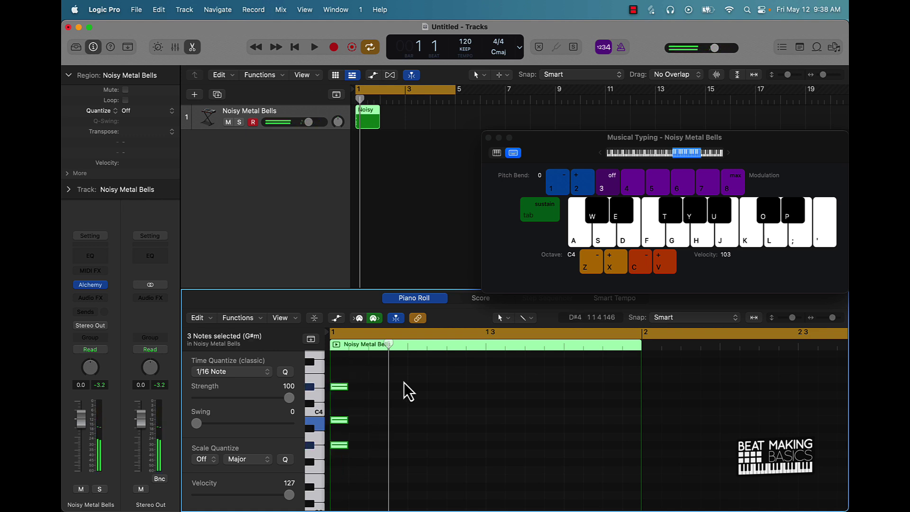
{"action": "left_click", "coordinate": [410, 351]}
{"action": "key", "text": "super+v"}
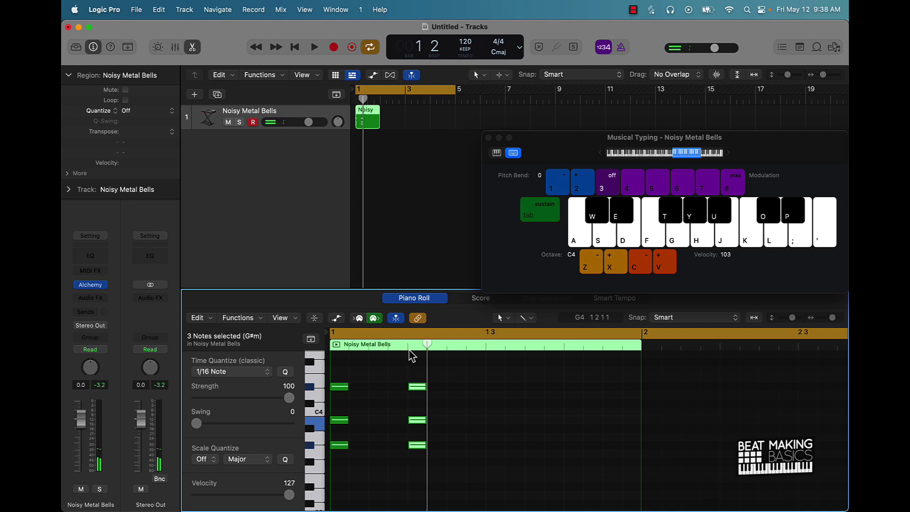
{"action": "left_click", "coordinate": [487, 347]}
{"action": "key", "text": "super+v"}
{"action": "left_click", "coordinate": [562, 347]}
{"action": "key", "text": "super+v"}
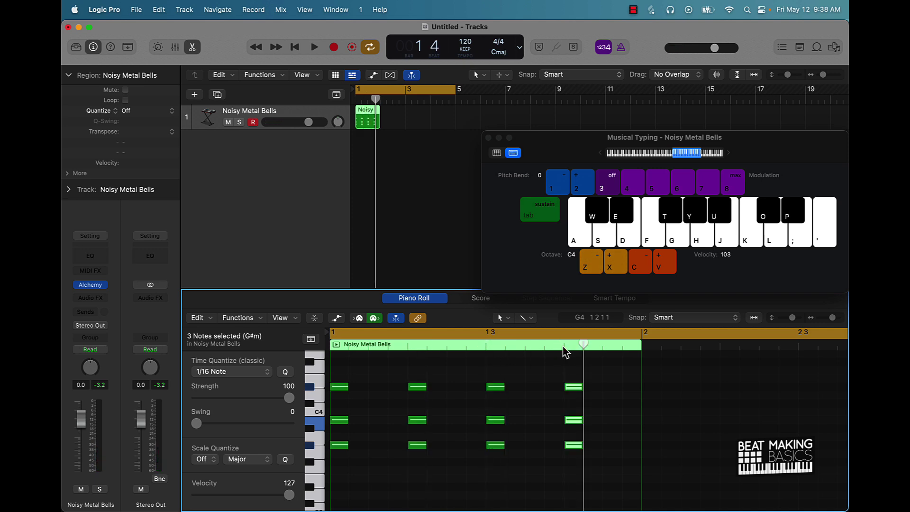
- Play the bar 1 pattern, and repeat the Noisy Metal Bells region three times to fill bars 1 to 4
{"action": "key", "text": "space"}
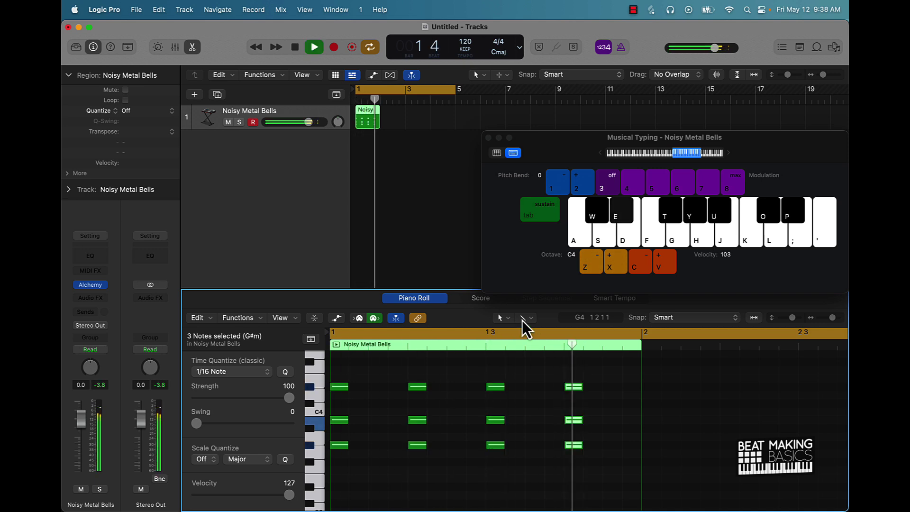
{"action": "key", "text": "space"}
{"action": "left_click", "coordinate": [434, 175]}
{"action": "left_click", "coordinate": [367, 121]}
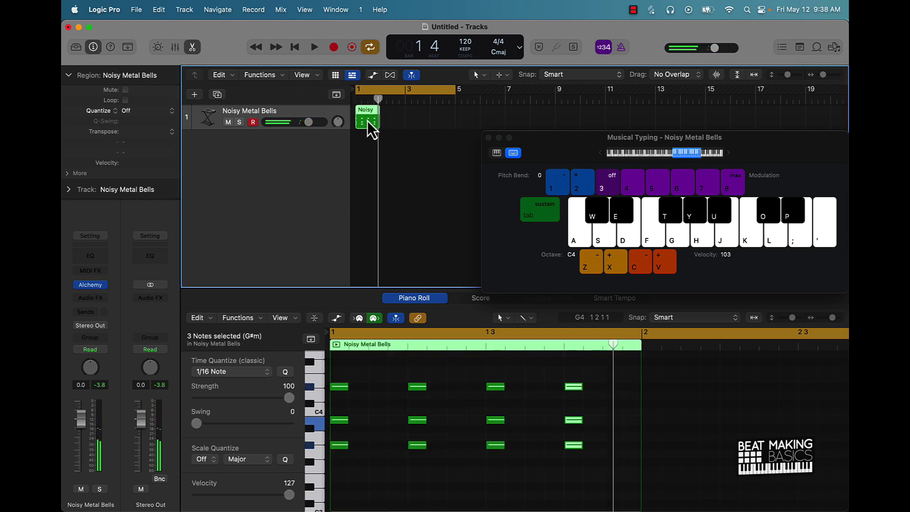
{"action": "key", "text": "super+r"}
{"action": "key", "text": "super+r"}
{"action": "key", "text": "super+r"}
{"action": "left_click", "coordinate": [417, 177]}
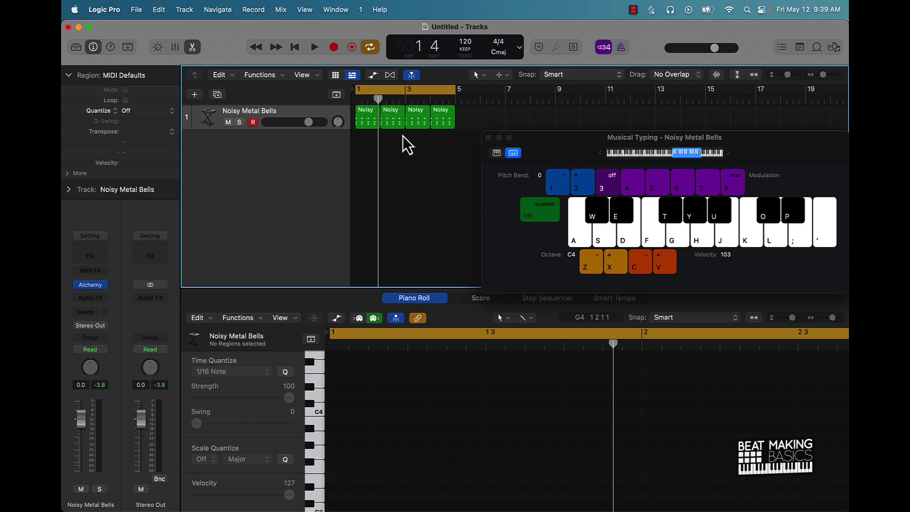
- Select all four Noisy Metal Bells regions for editing in the Piano Roll and play them through to bar 4
{"action": "left_click_drag", "start_coordinate": [439, 140], "coordinate": [347, 124]}
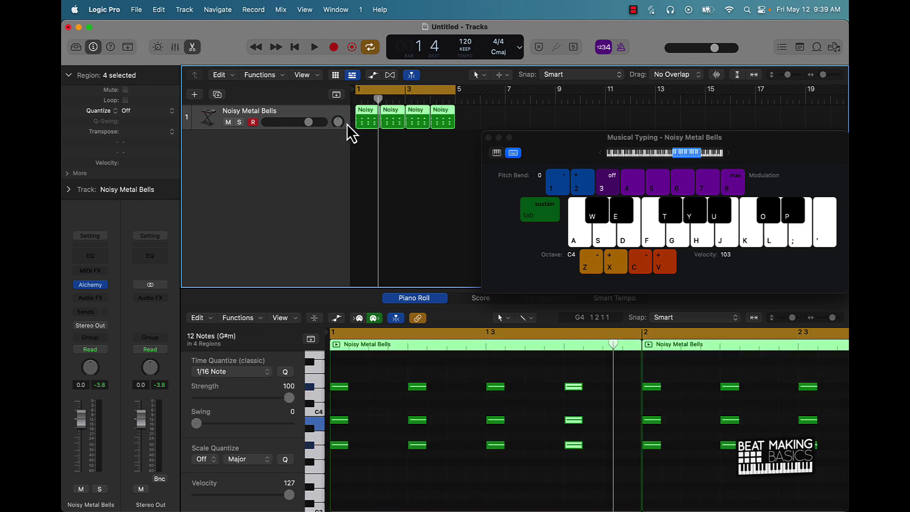
{"action": "left_click", "coordinate": [533, 456]}
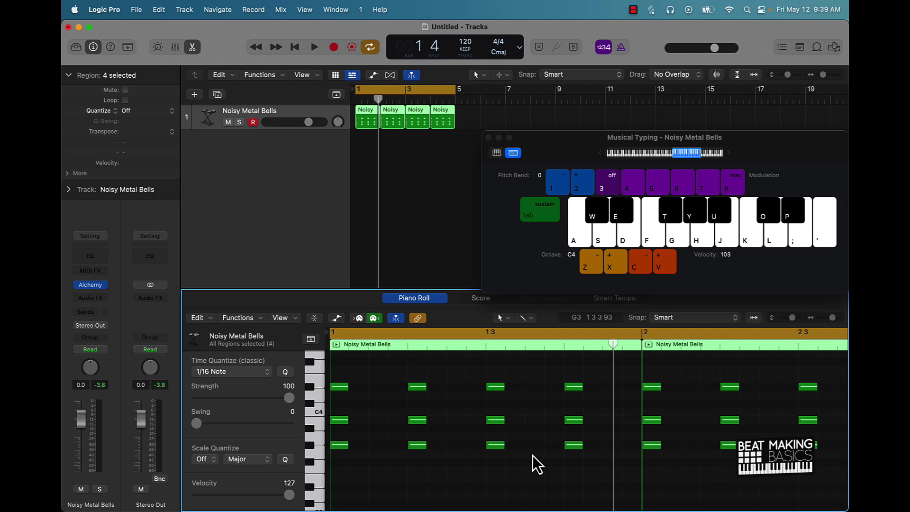
{"action": "scroll", "coordinate": [533, 456], "scroll_direction": "right", "scroll_amount": 10}
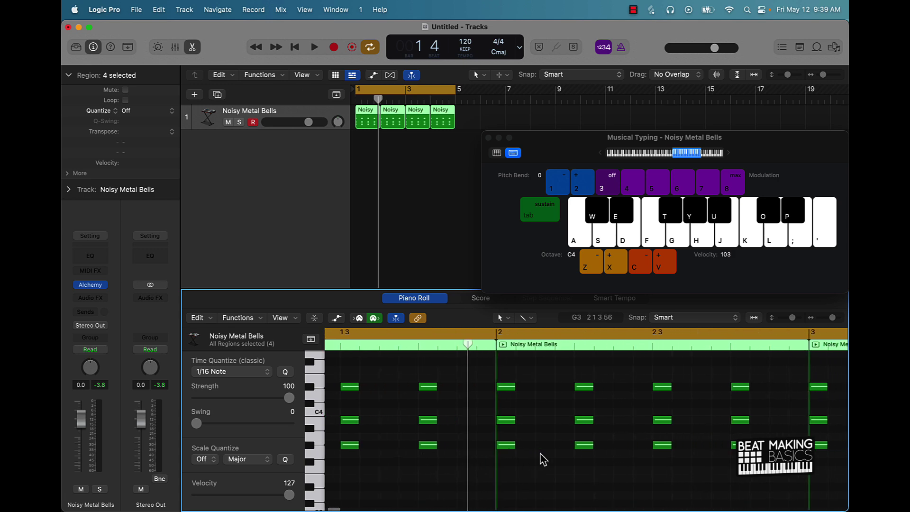
{"action": "scroll", "coordinate": [542, 457], "scroll_direction": "right", "scroll_amount": 1}
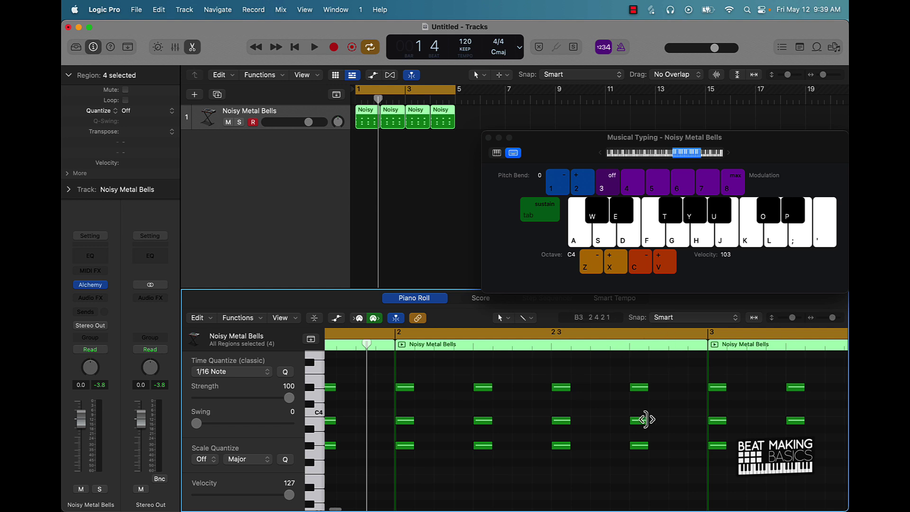
{"action": "key", "text": "space"}
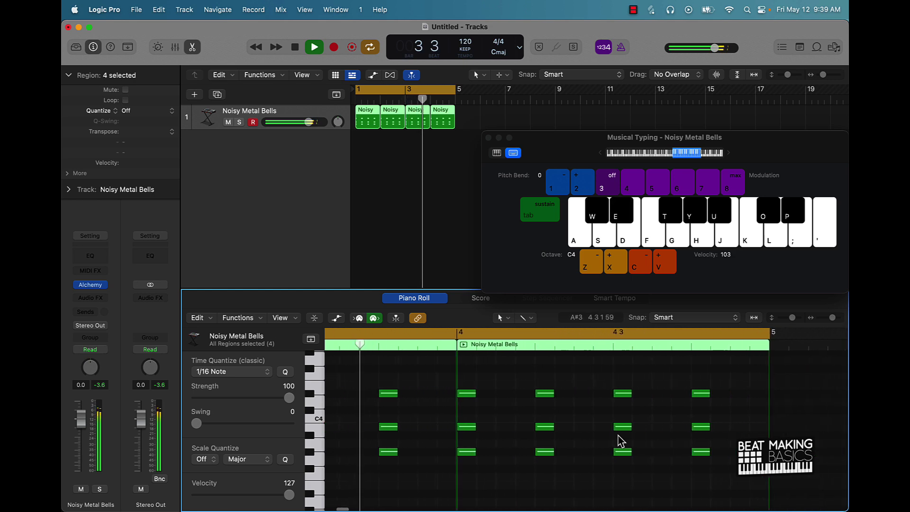
{"action": "key", "text": "space"}
- Change the chord on beat 3 of bar 4 to E3, G#3 and E4, and play it
{"action": "left_click", "coordinate": [529, 393]}
{"action": "key", "text": "alt+Up"}
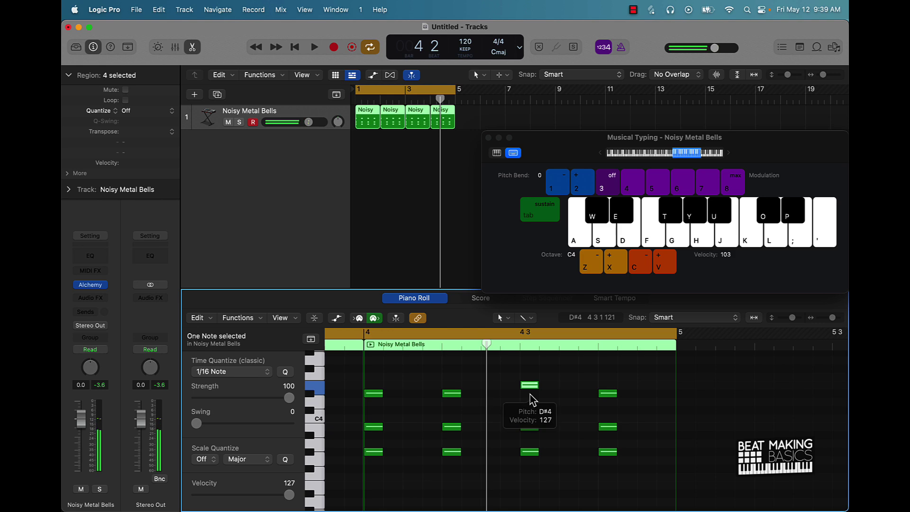
{"action": "left_click", "coordinate": [529, 426]}
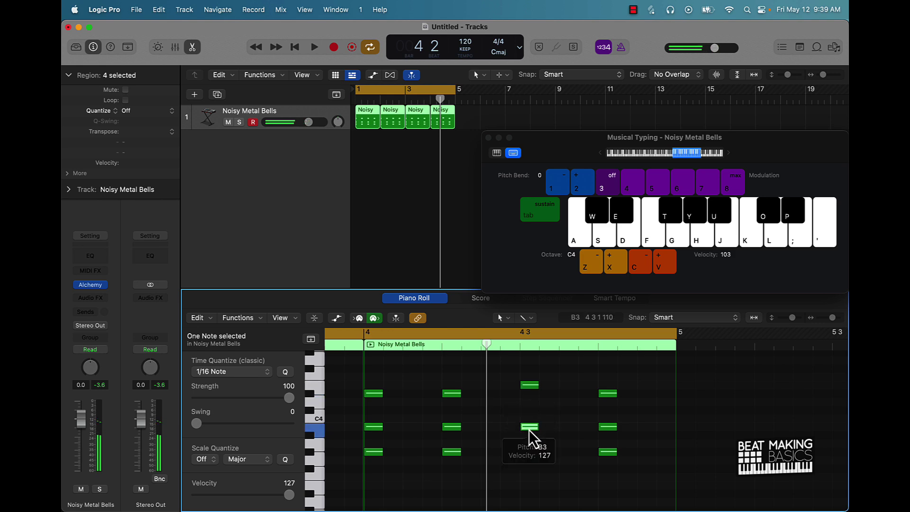
{"action": "left_click", "coordinate": [526, 451]}
{"action": "key", "text": "alt+Down"}
{"action": "key", "text": "alt+Down"}
{"action": "key", "text": "alt+Down"}
{"action": "key", "text": "alt+Down"}
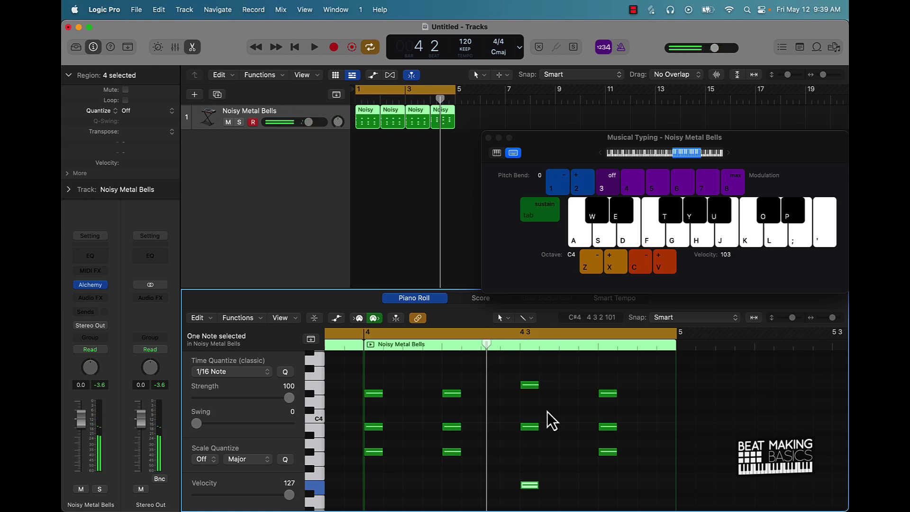
{"action": "left_click", "coordinate": [526, 433]}
{"action": "key", "text": "alt+Down"}
{"action": "key", "text": "alt+Down"}
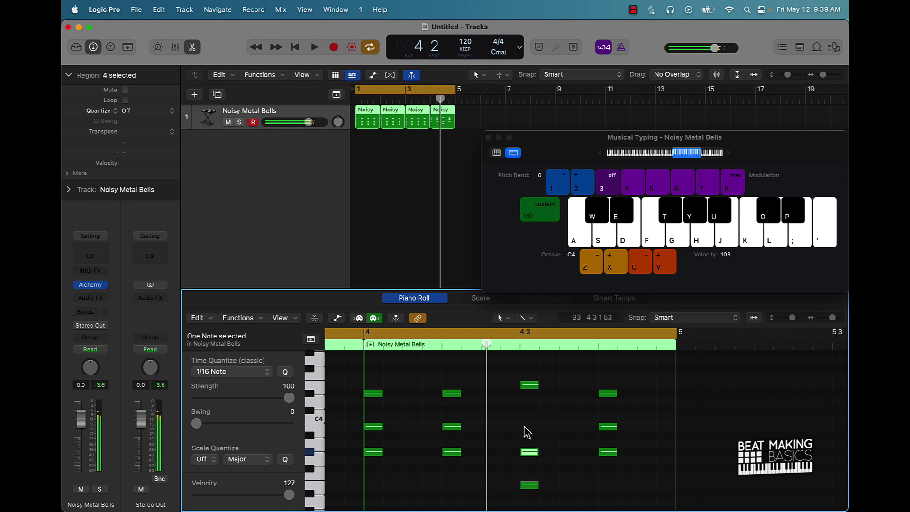
{"action": "left_click", "coordinate": [529, 385]}
{"action": "key", "text": "space"}
{"action": "key", "text": "space"}
- Change the chord on beat 4 of bar 4 to E3, G#3 and E4, and play the progression
{"action": "left_click", "coordinate": [606, 394]}
{"action": "key", "text": "alt+Up"}
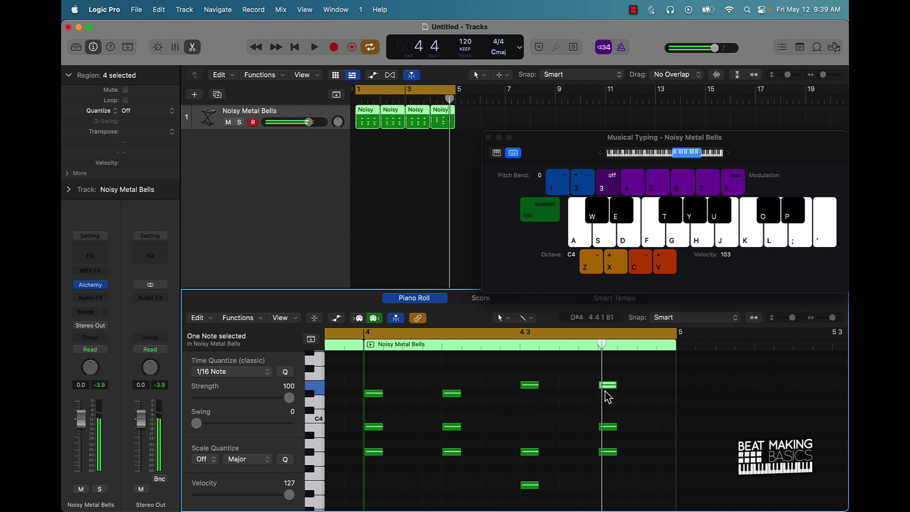
{"action": "left_click", "coordinate": [610, 452]}
{"action": "key", "text": "alt+Down"}
{"action": "key", "text": "alt+Down"}
{"action": "key", "text": "alt+Down"}
{"action": "key", "text": "alt+Down"}
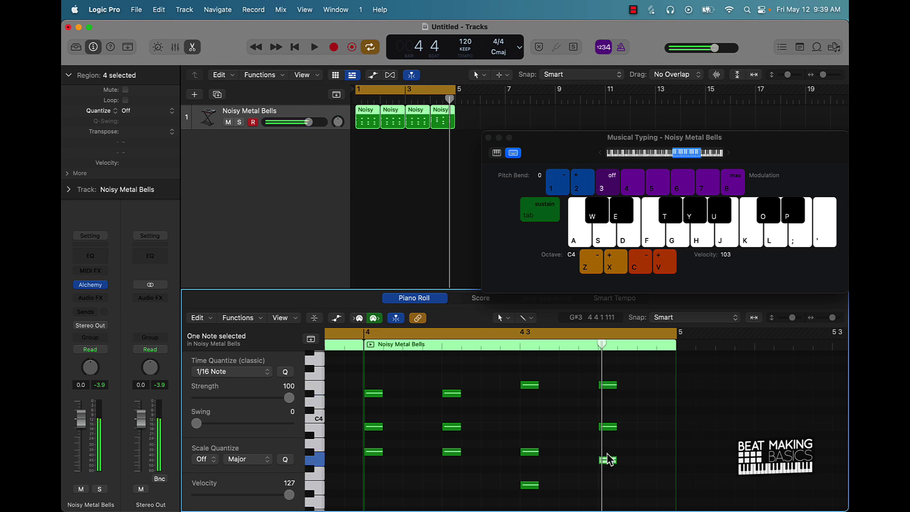
{"action": "left_click", "coordinate": [607, 428]}
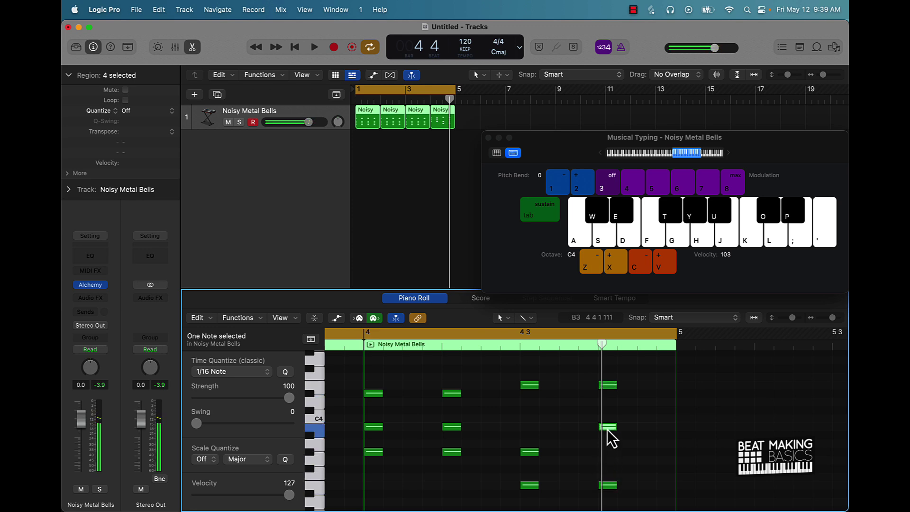
{"action": "key", "text": "alt+Down"}
{"action": "key", "text": "alt+Down"}
{"action": "key", "text": "alt+Down"}
{"action": "left_click", "coordinate": [569, 425]}
{"action": "key", "text": "space"}
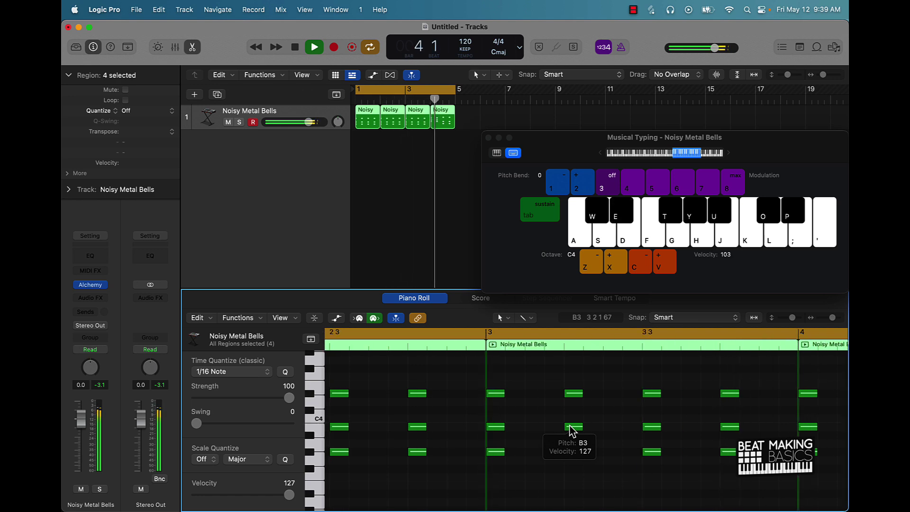
{"action": "key", "text": "space"}
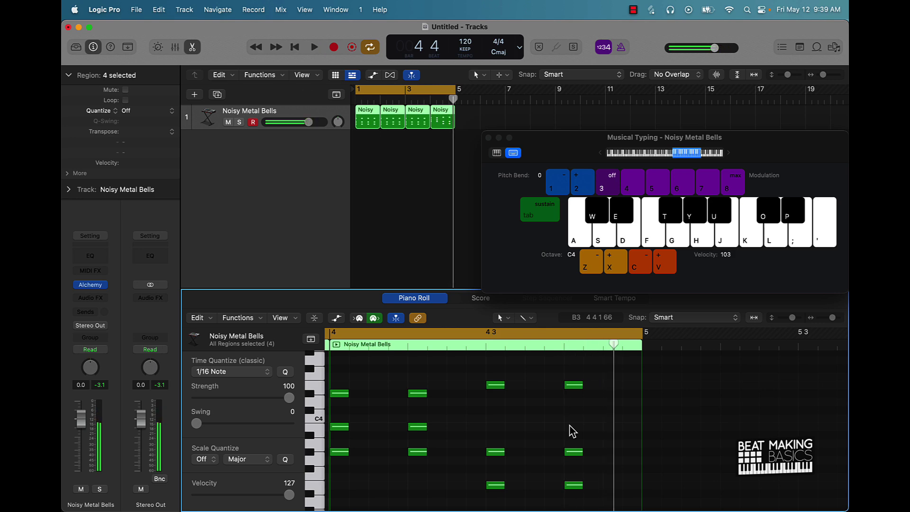
- Join the four Noisy Metal Bells regions into one region and return the playhead to the start of bar 1
{"action": "left_click", "coordinate": [397, 221]}
{"action": "left_click_drag", "start_coordinate": [362, 159], "coordinate": [494, 109]}
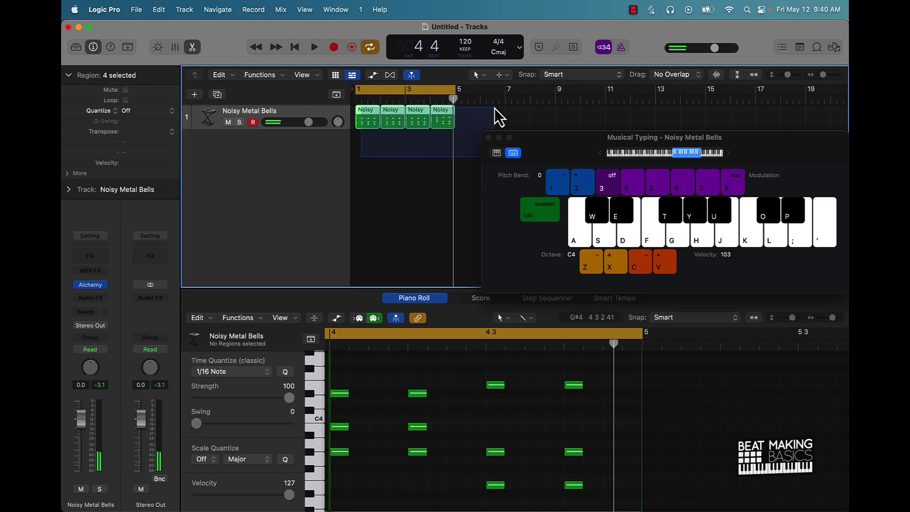
{"action": "key", "text": "super+j"}
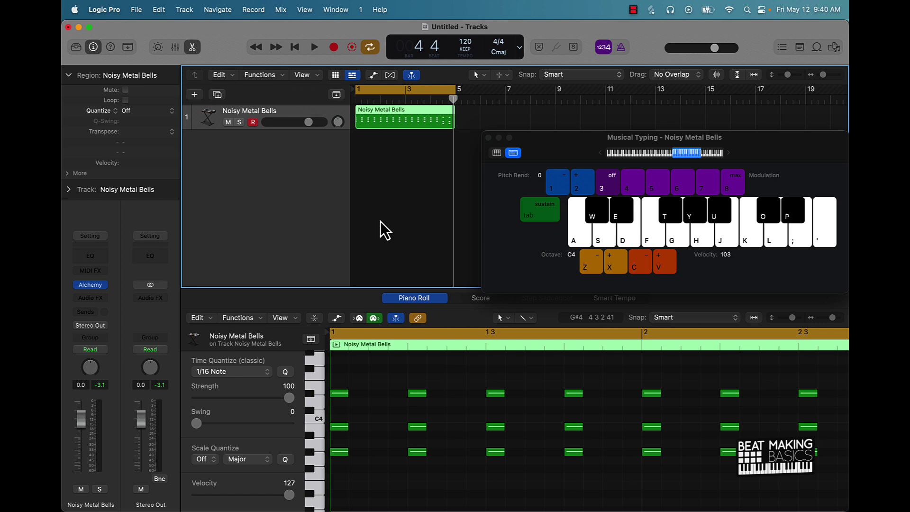
{"action": "key", "text": "Return"}
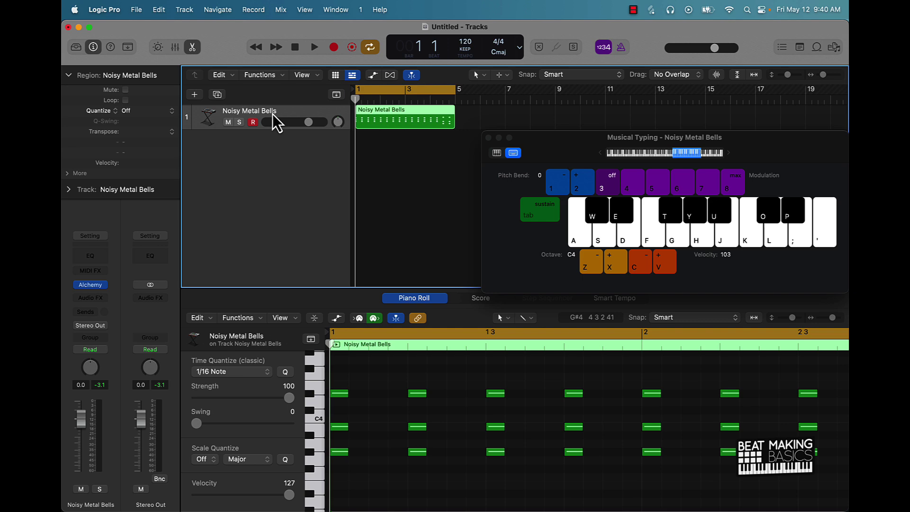
- Duplicate the Noisy Metal Bells track and load the Alchemy preset Sympathetic on the copy
{"action": "key", "text": "super+d"}
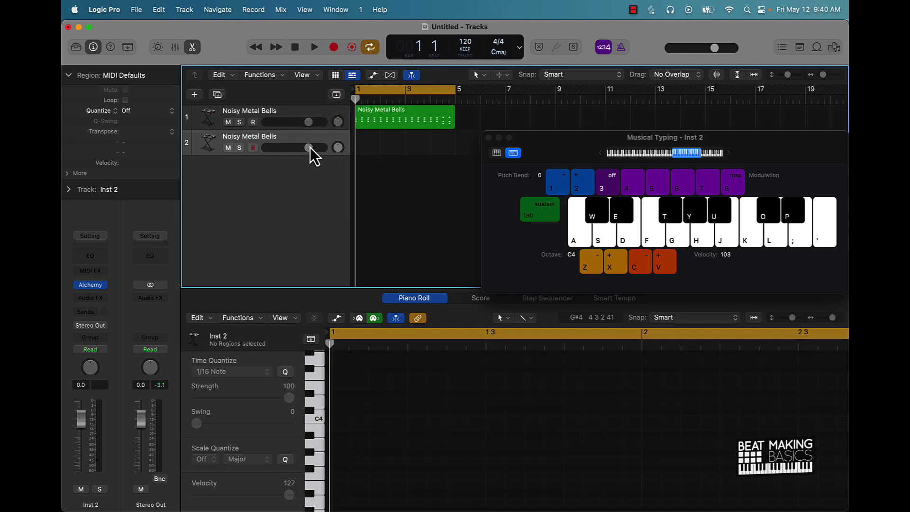
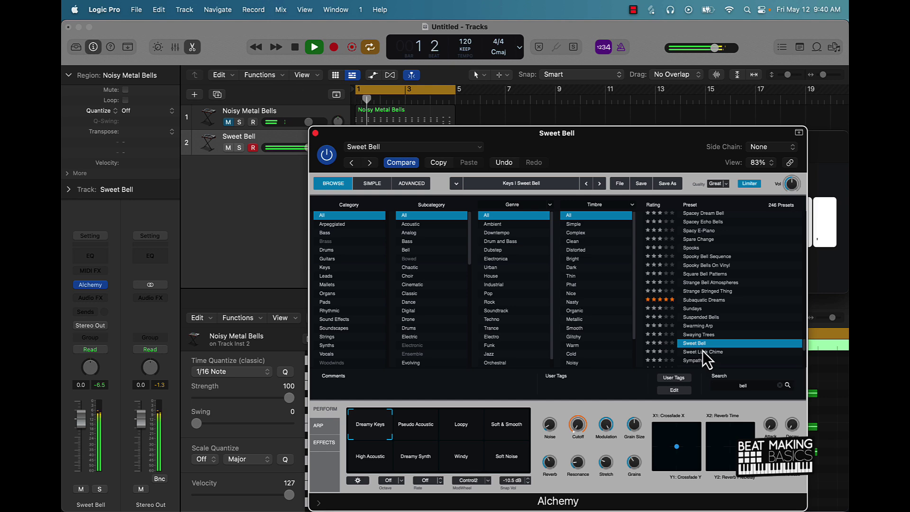
{"action": "left_click", "coordinate": [701, 360]}
{"action": "scroll", "coordinate": [702, 362], "scroll_direction": "down", "scroll_amount": 1}
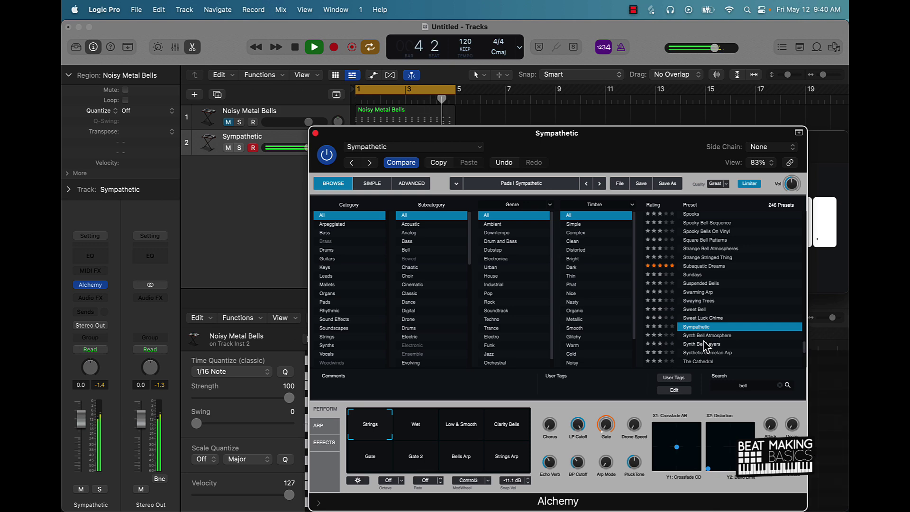
{"action": "key", "text": "space"}
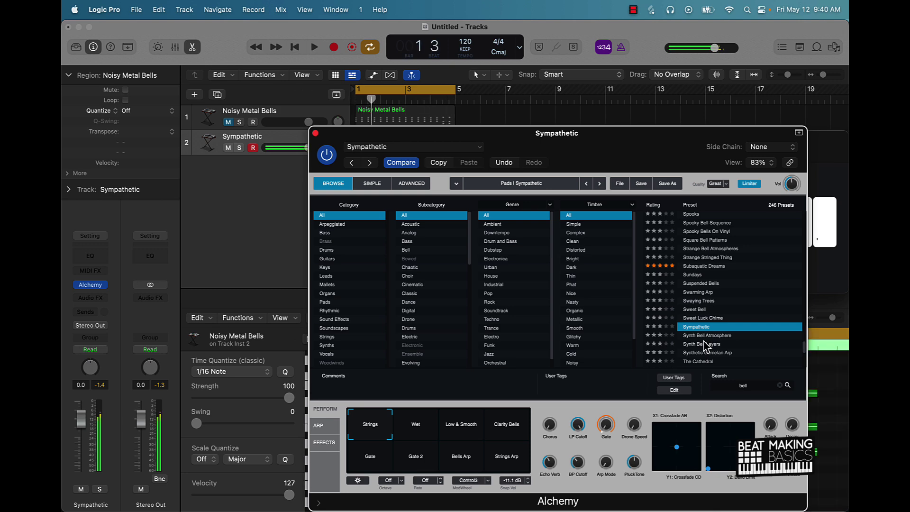
{"action": "left_click", "coordinate": [316, 135]}
{"action": "left_click", "coordinate": [440, 190]}
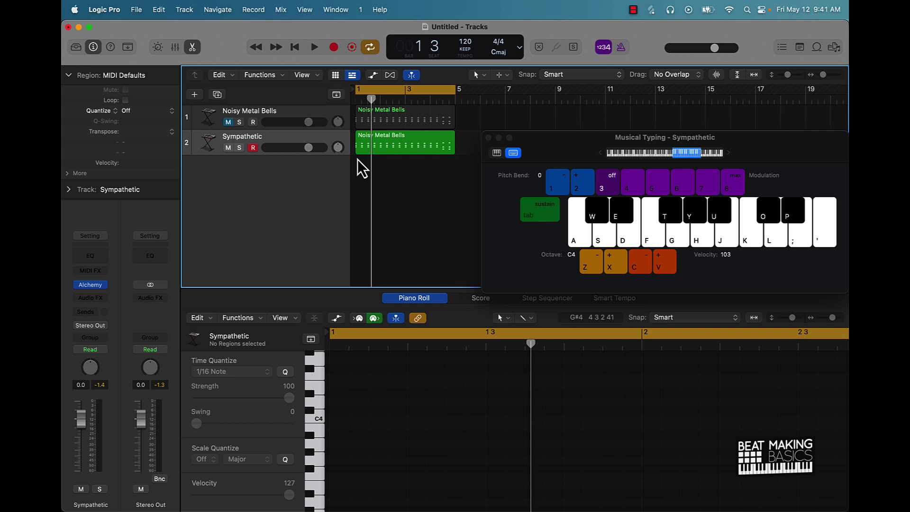
- Create one new Alchemy software instrument track and filter its presets to the Leads category and Soft subcategory
{"action": "left_click", "coordinate": [194, 95]}
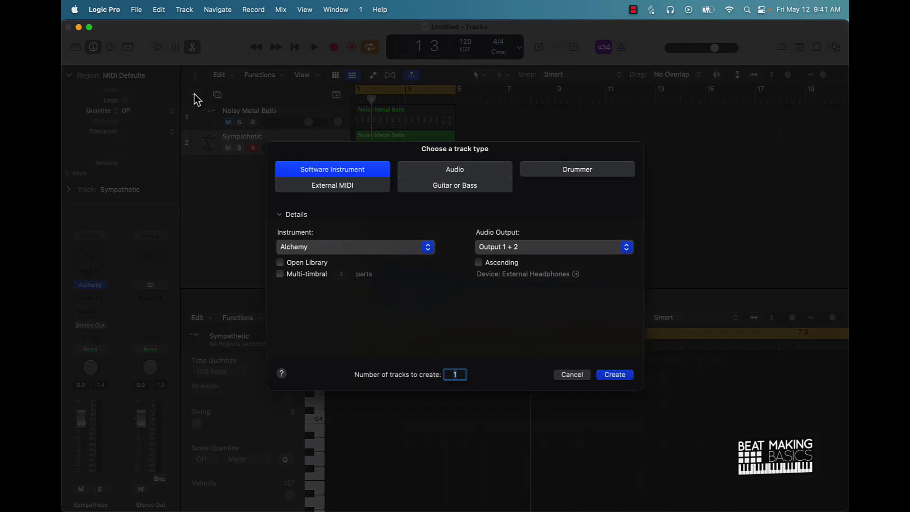
{"action": "left_click", "coordinate": [616, 377]}
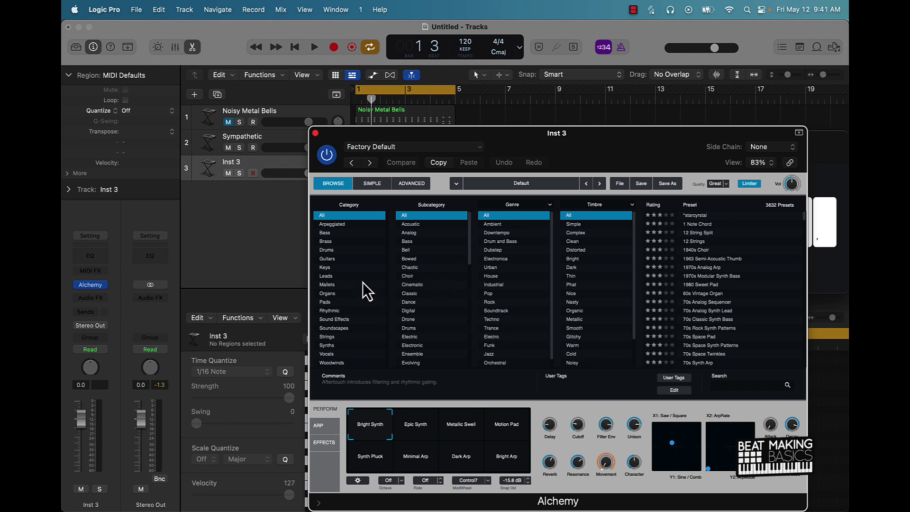
{"action": "left_click", "coordinate": [341, 275]}
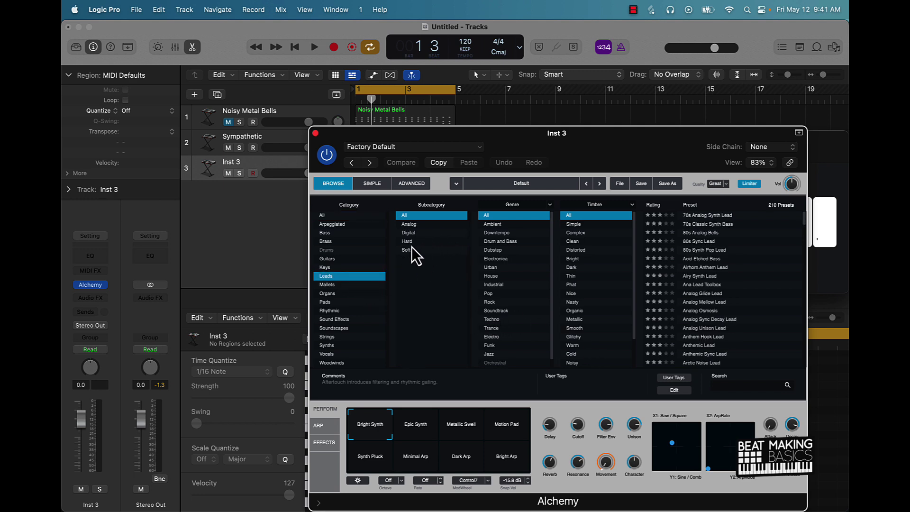
{"action": "left_click", "coordinate": [414, 251]}
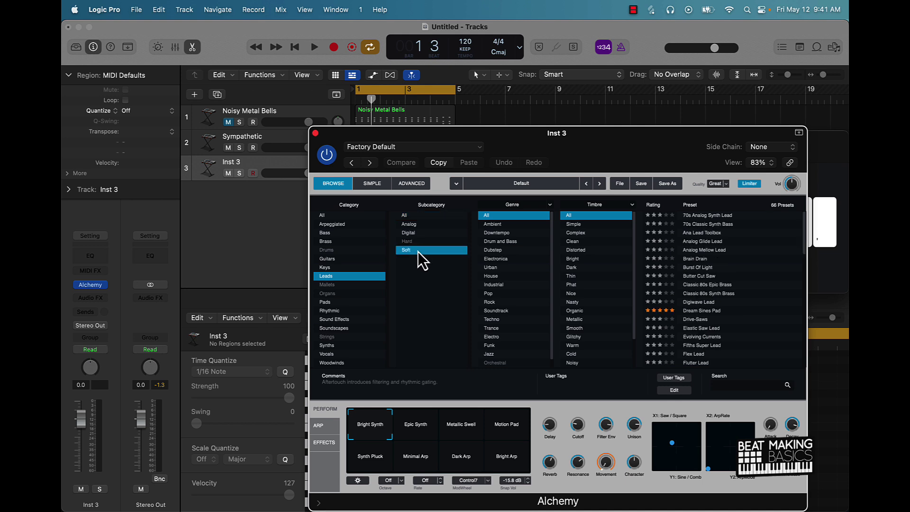
- Load the Brain Drain preset on the third track and audition it with a few notes in Musical Typing
{"action": "left_click", "coordinate": [708, 262]}
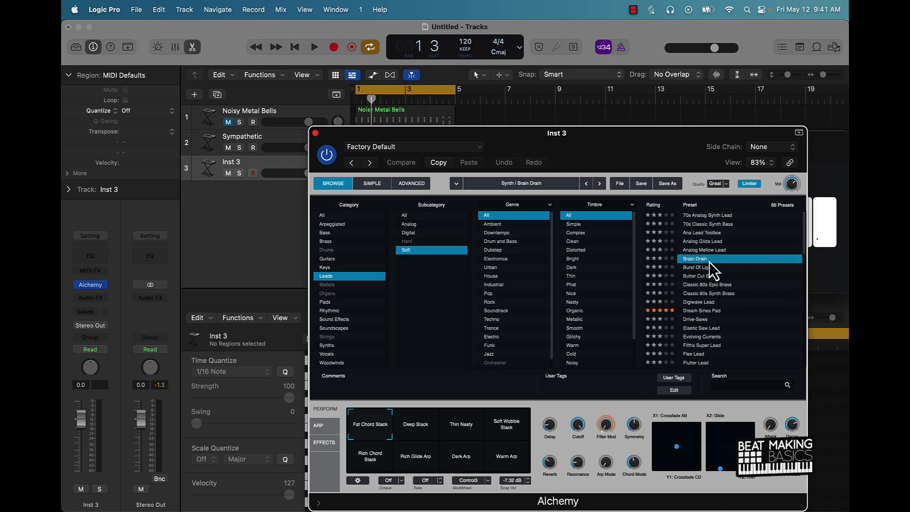
{"action": "key", "text": "super+k"}
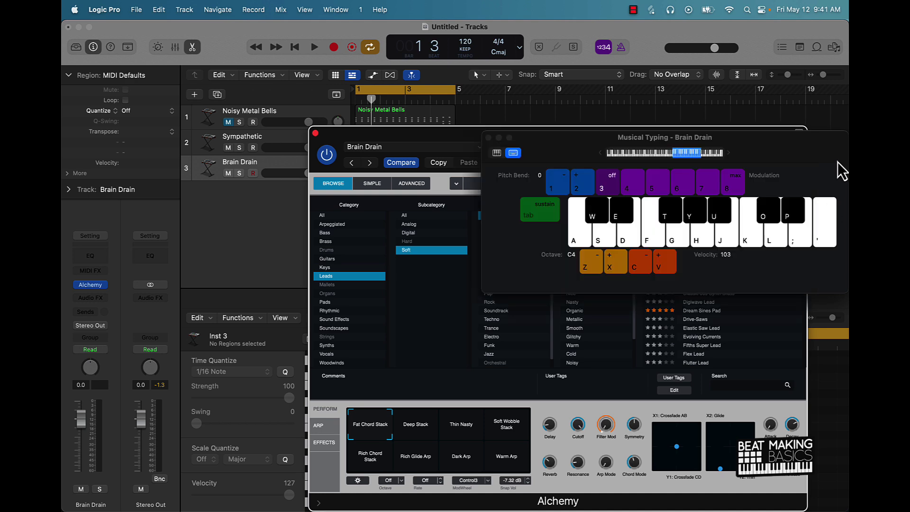
{"action": "key", "text": "k"}
{"action": "key", "text": "d"}
{"action": "key", "text": "f"}
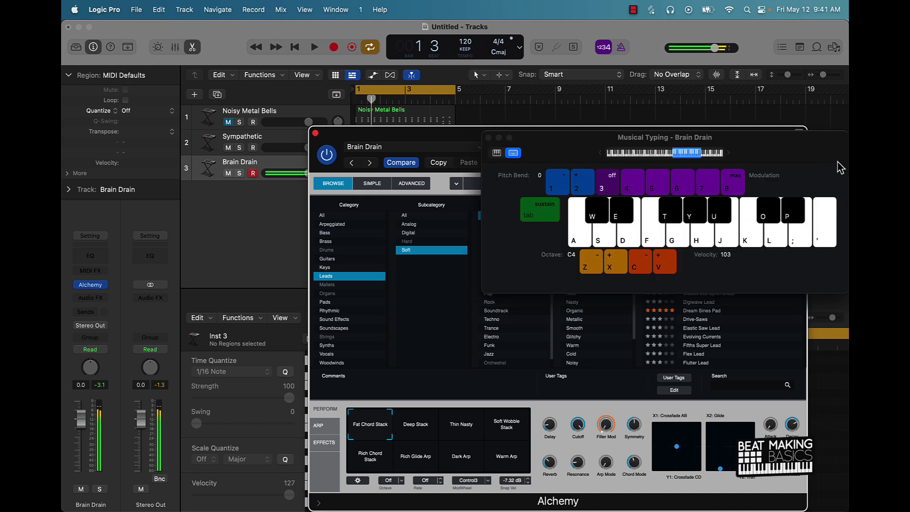
{"action": "key", "text": "e"}
- Load the Dream Sines Pad preset on the third track and audition it with Musical Typing
{"action": "left_click", "coordinate": [744, 311]}
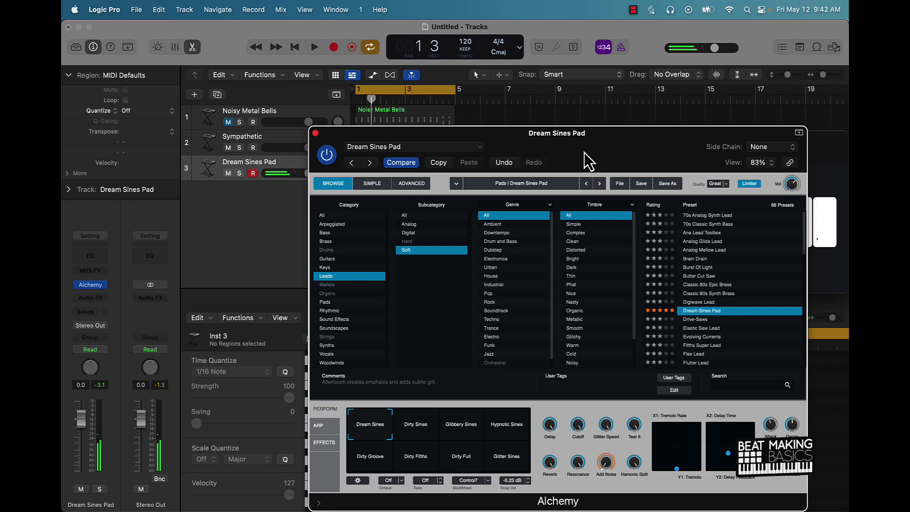
{"action": "left_click", "coordinate": [315, 133]}
{"action": "key", "text": "super+k"}
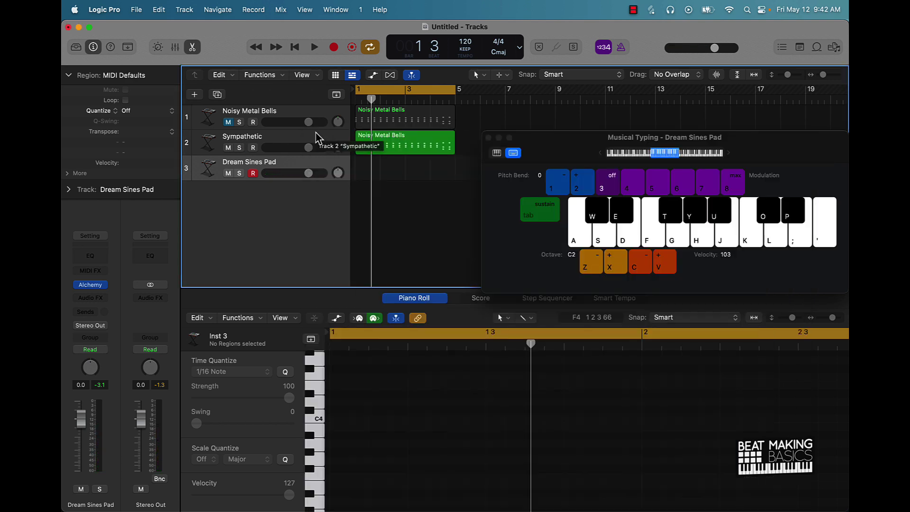
{"action": "key", "text": "y"}
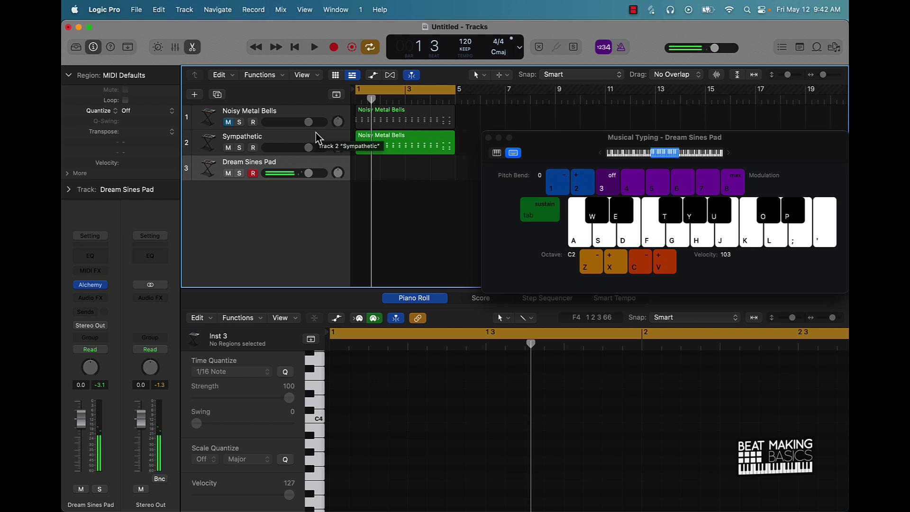
- Record a four-bar single-note melody on the Dream Sines Pad track, playing G#, D#, E, C# and a held D#
{"action": "key", "text": "r"}
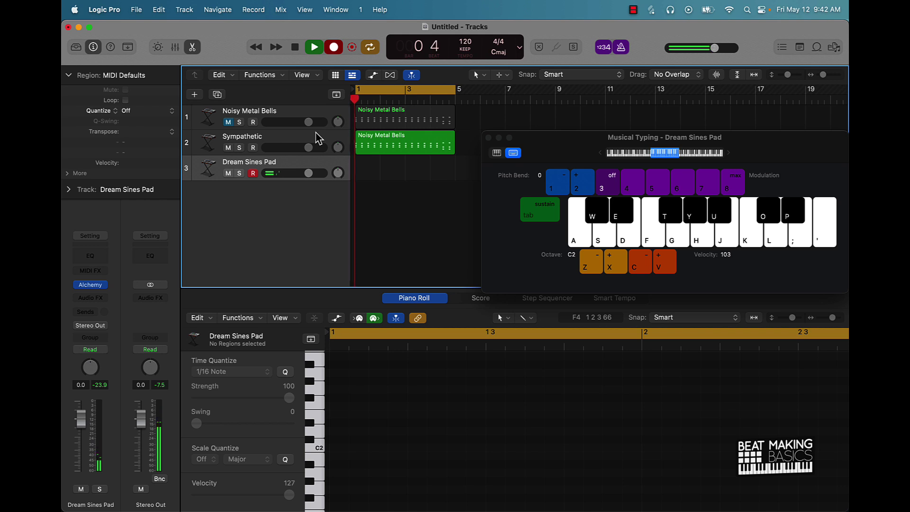
{"action": "key", "text": "y"}
{"action": "key", "text": "e"}
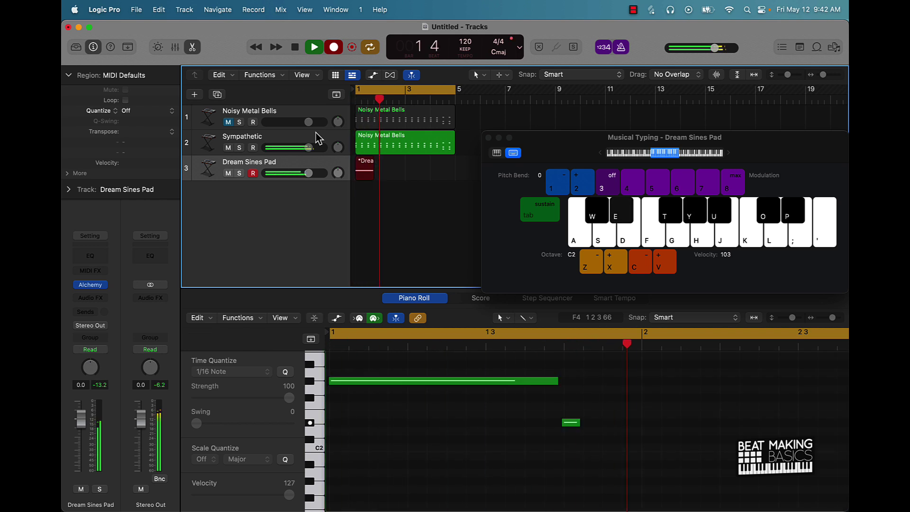
{"action": "key", "text": "d"}
{"action": "key", "text": "w"}
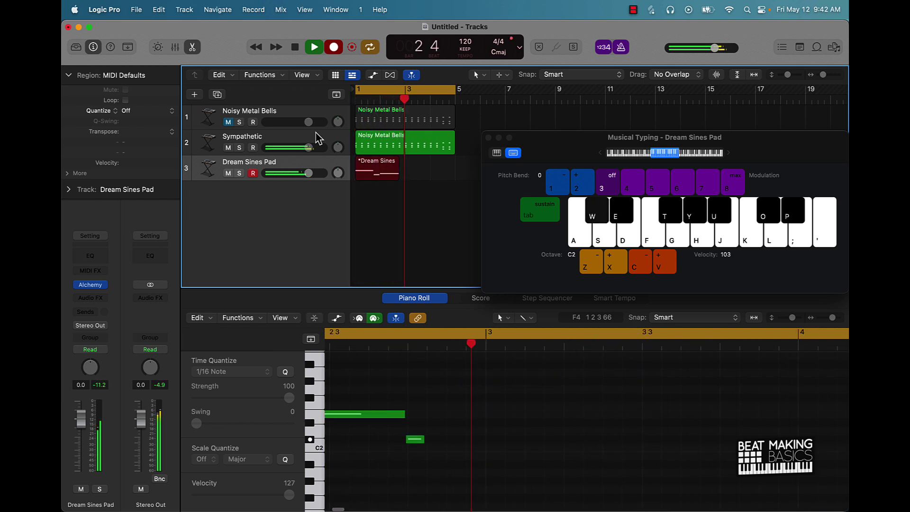
{"action": "key", "text": "e"}
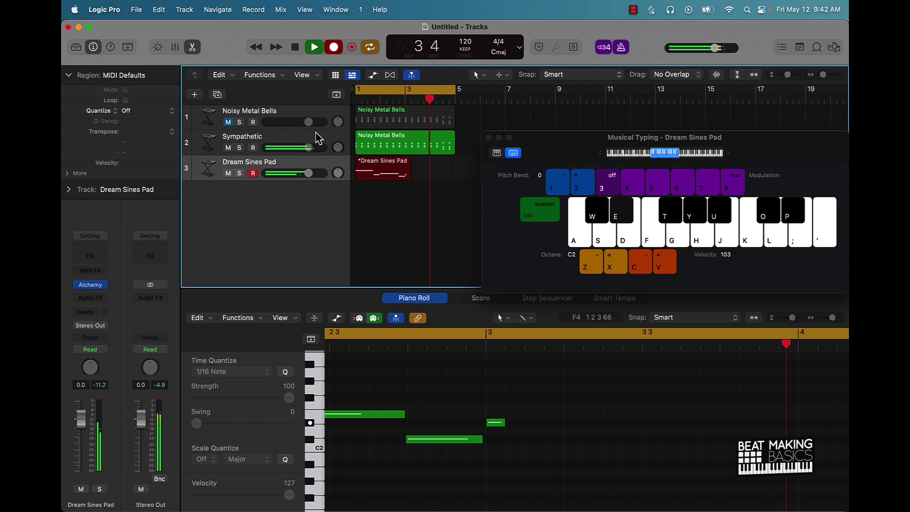
{"action": "key", "text": "e"}
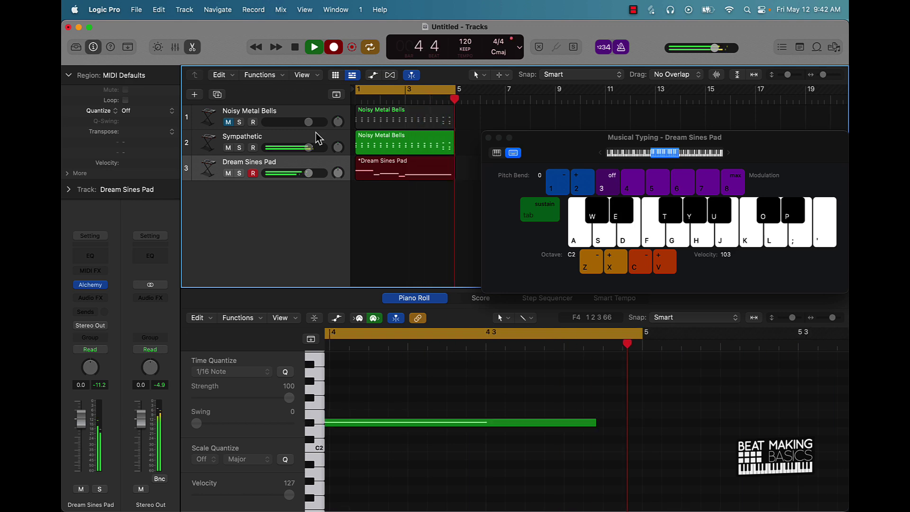
{"action": "key", "text": "space"}
- Quantize all notes of the recorded Dream Sines Pad region to 1/16 Note
{"action": "left_click", "coordinate": [383, 168]}
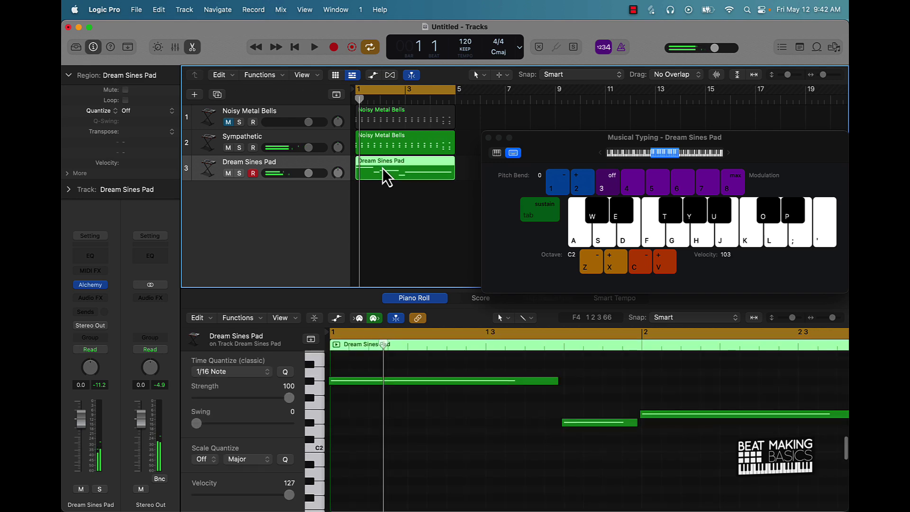
{"action": "left_click", "coordinate": [409, 405]}
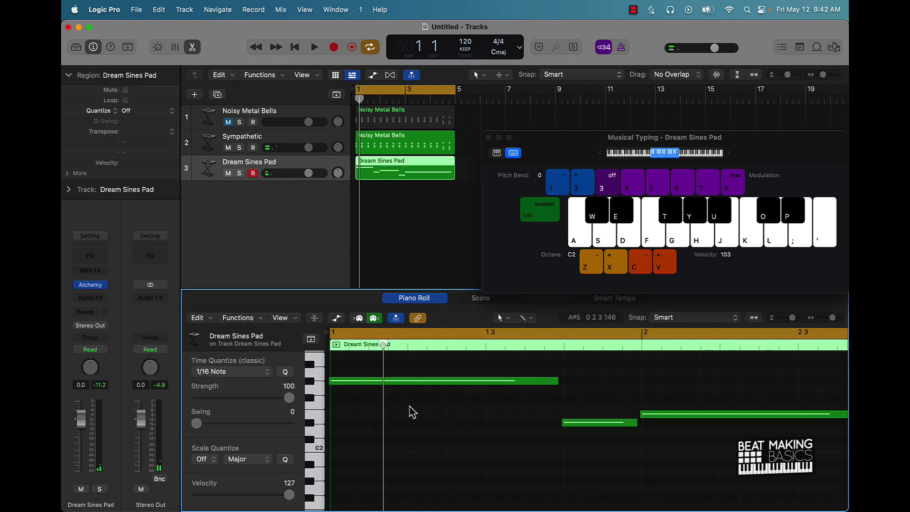
{"action": "key", "text": "super+a"}
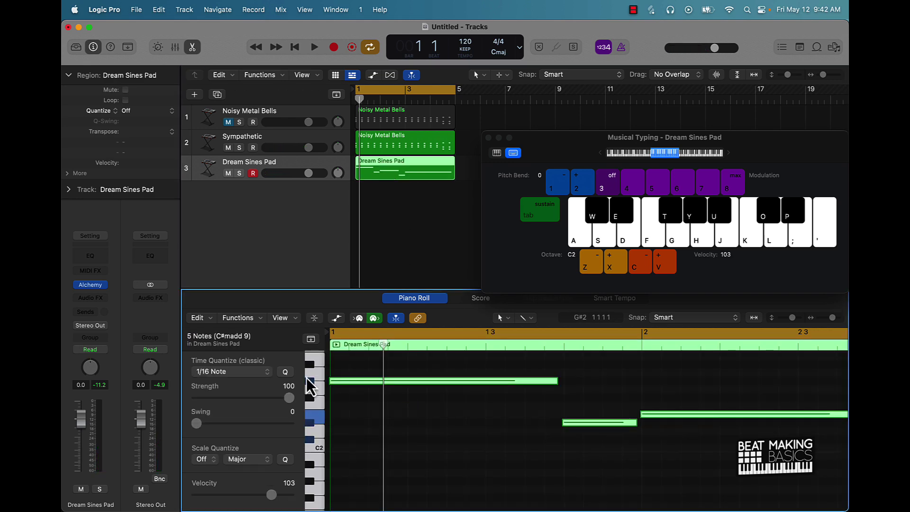
{"action": "left_click", "coordinate": [285, 372]}
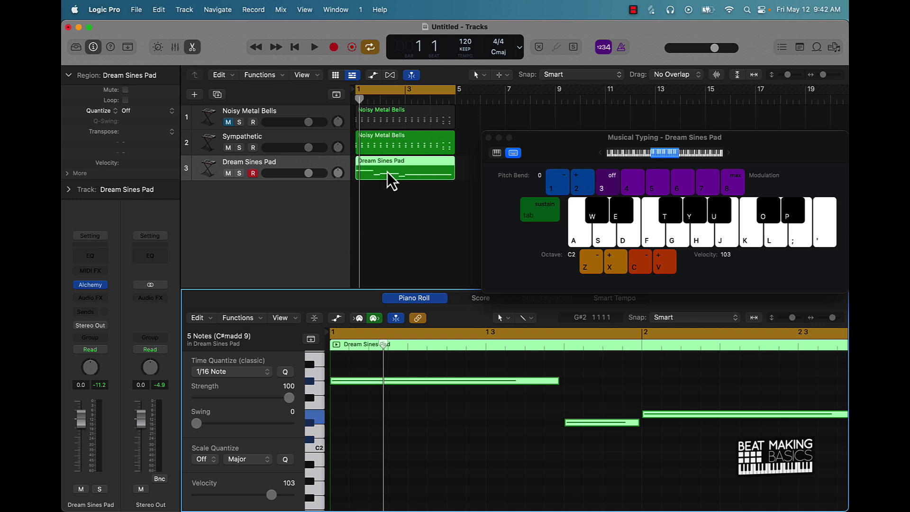
- Duplicate the Dream Sines Pad track and copy its region onto the new fourth track at bar 1
{"action": "left_click", "coordinate": [289, 167]}
{"action": "key", "text": "super+d"}
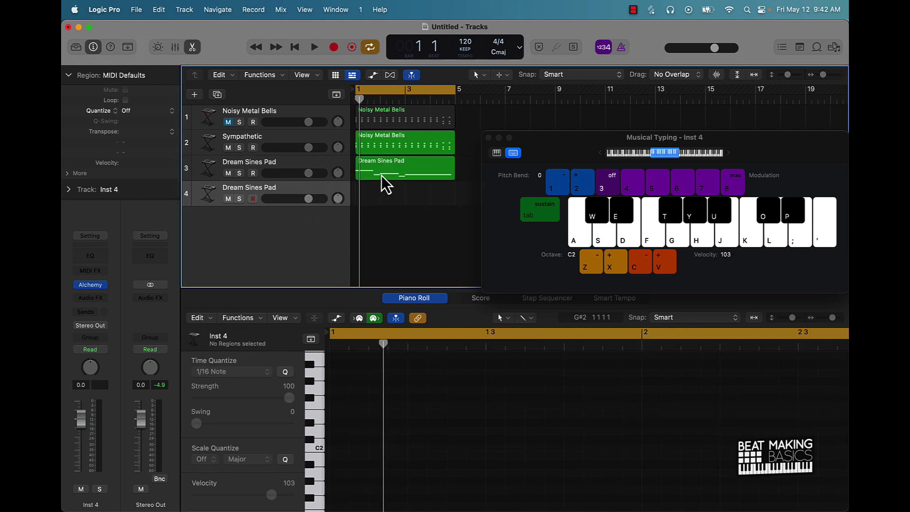
{"action": "left_click_drag", "start_coordinate": [385, 176], "coordinate": [385, 199]}
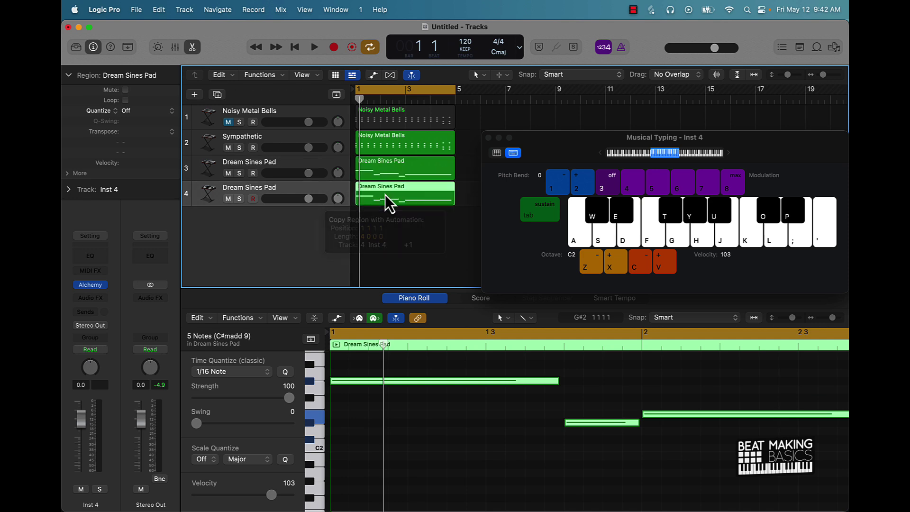
- Audition the Alchemy preset Fifths Super Lead on the fourth track, then load Flex Lead instead during playback
{"action": "left_click", "coordinate": [94, 286]}
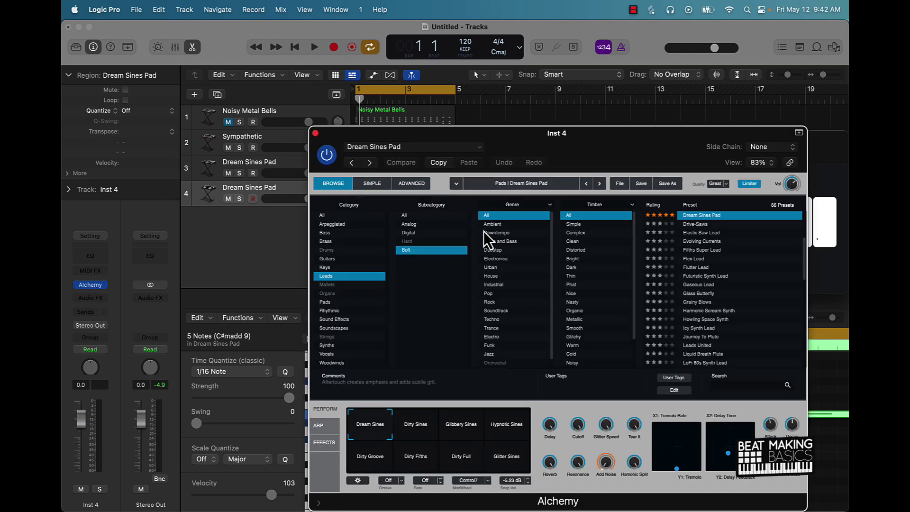
{"action": "left_click", "coordinate": [730, 253]}
{"action": "key", "text": "space"}
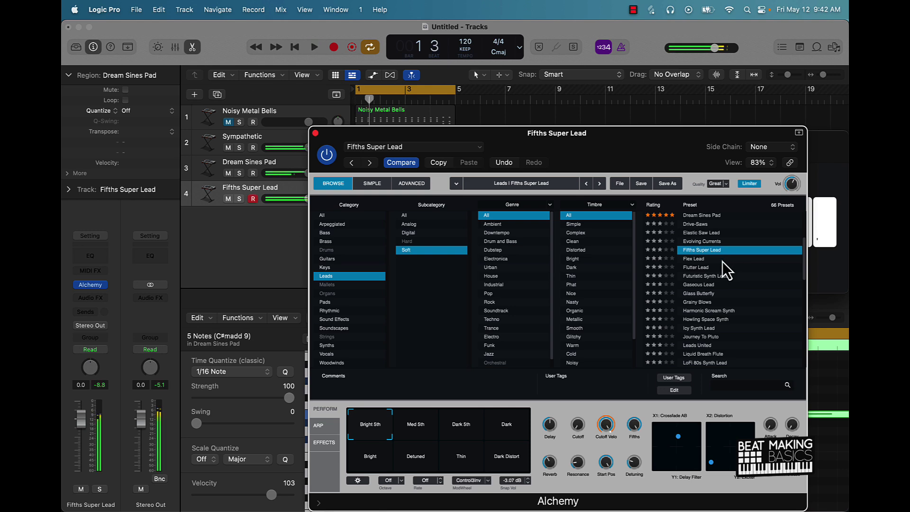
{"action": "left_click", "coordinate": [722, 260]}
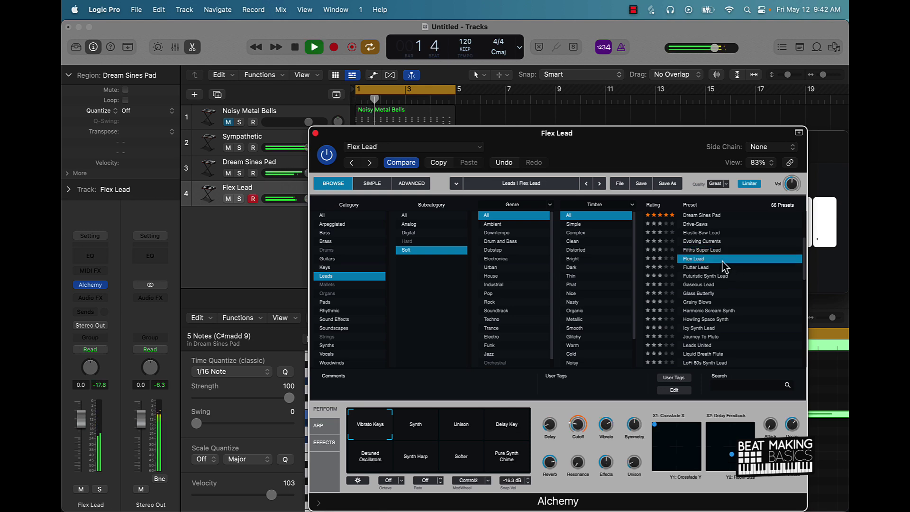
{"action": "left_click", "coordinate": [316, 133]}
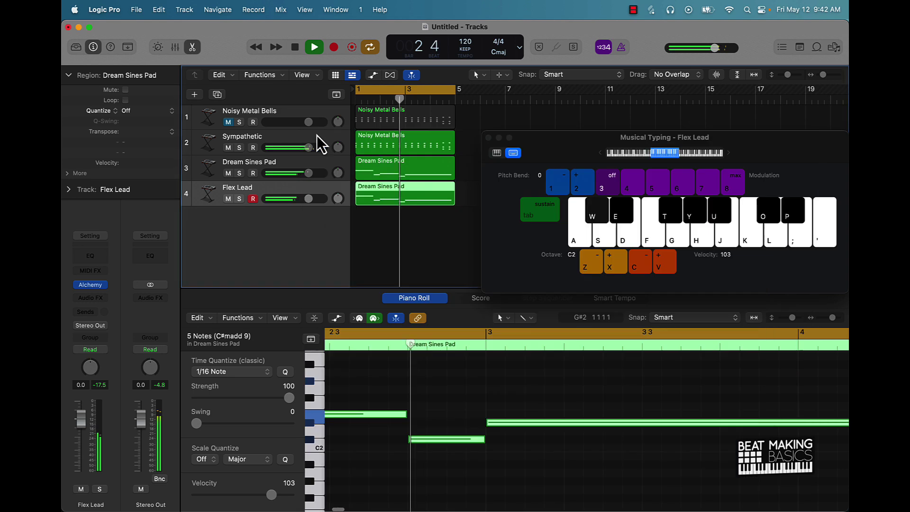
- Unmute Noisy Metal Bells and lower the volumes of the Noisy Metal Bells, Sympathetic and Dream Sines Pad tracks during playback
{"action": "left_click", "coordinate": [228, 121]}
{"action": "left_click_drag", "start_coordinate": [308, 148], "coordinate": [292, 173]}
{"action": "left_click", "coordinate": [377, 220]}
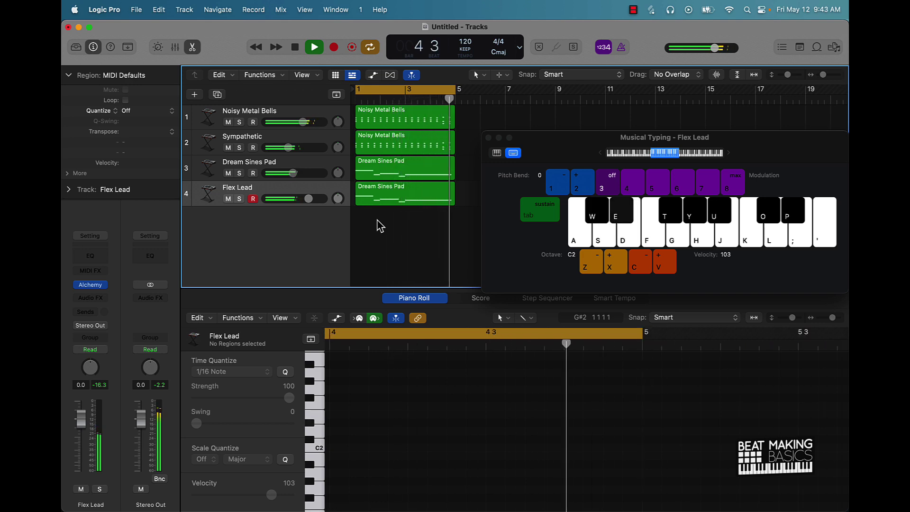
{"action": "key", "text": "space"}
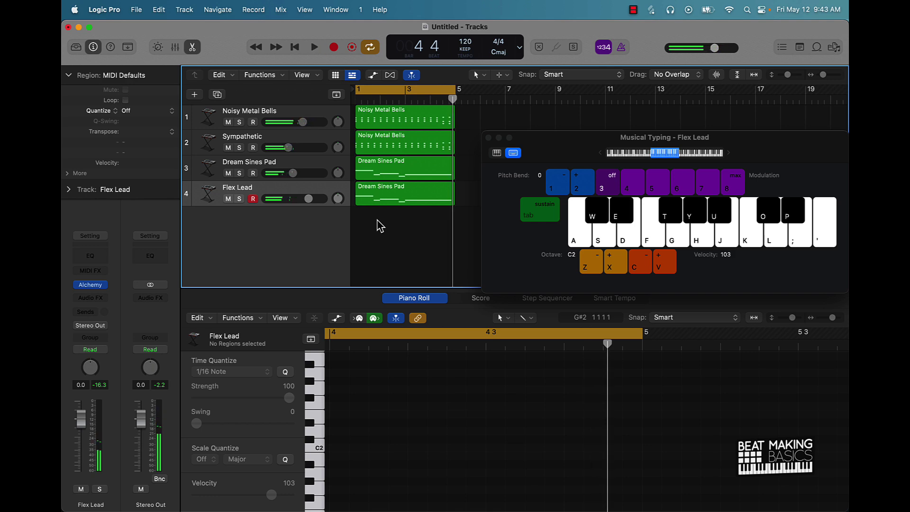
- Create one new software instrument track with the Default Patch as its instrument
{"action": "left_click", "coordinate": [198, 96]}
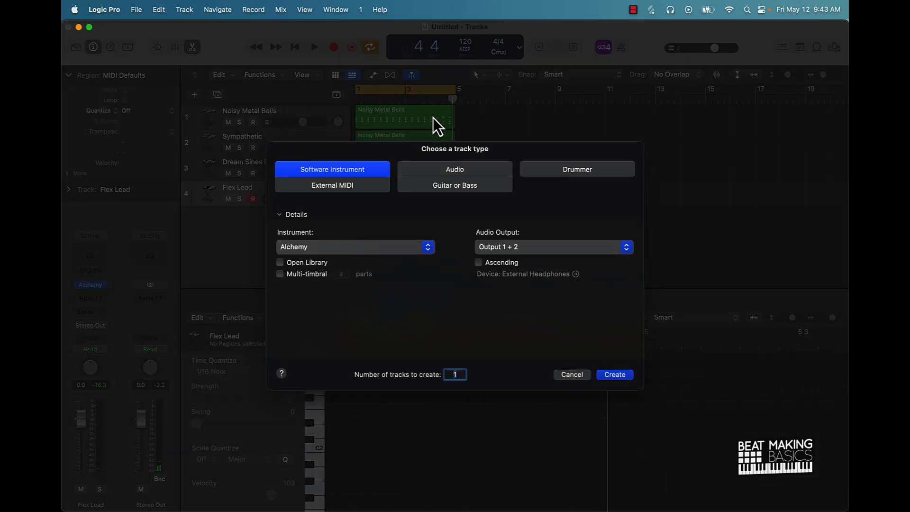
{"action": "left_click", "coordinate": [421, 243]}
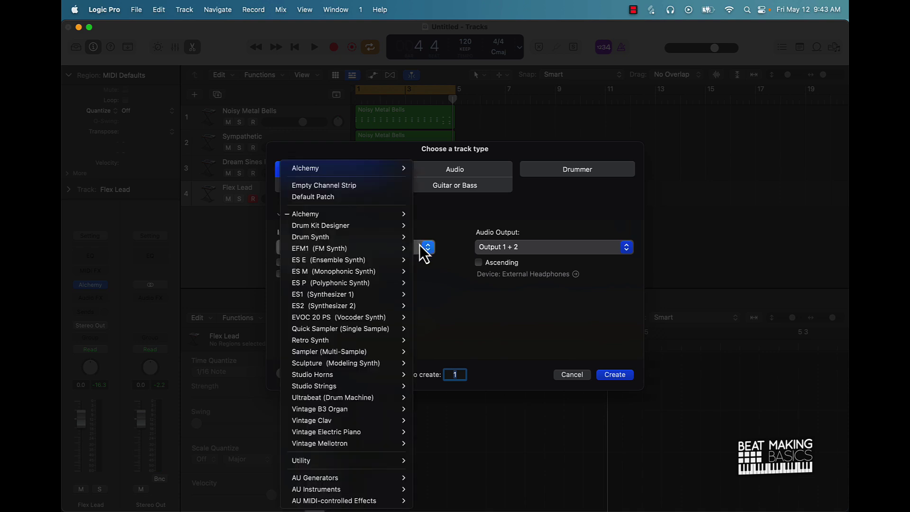
{"action": "left_click", "coordinate": [366, 198]}
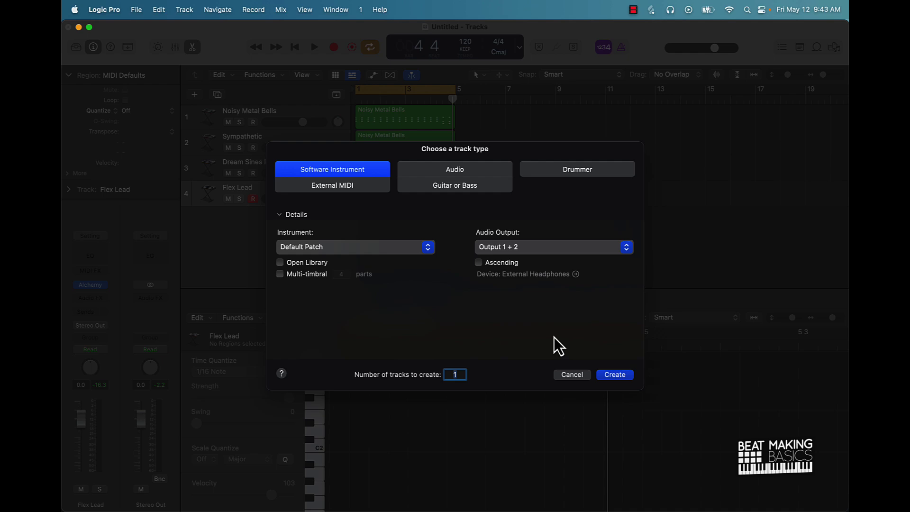
{"action": "left_click", "coordinate": [614, 374]}
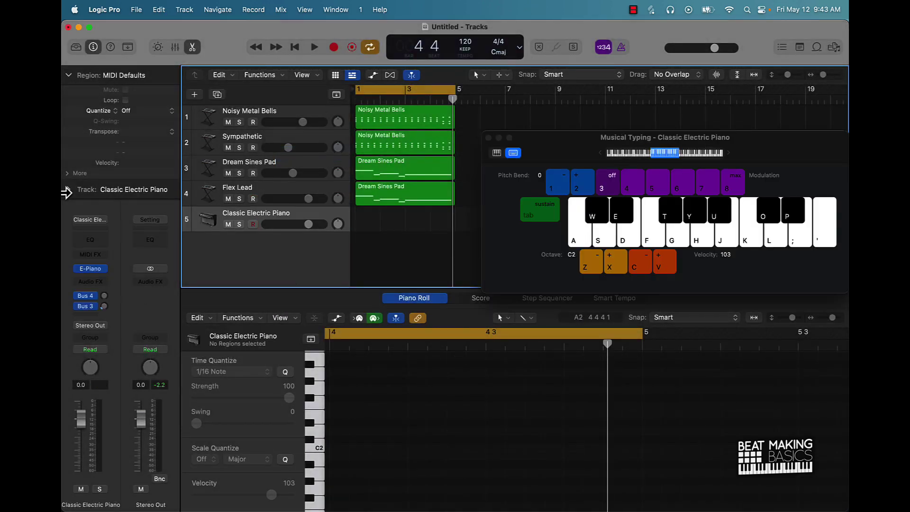
- Load the Boesendorfer Grand Piano patch from the library's Piano category on the fifth track and close Musical Typing
{"action": "left_click", "coordinate": [77, 48]}
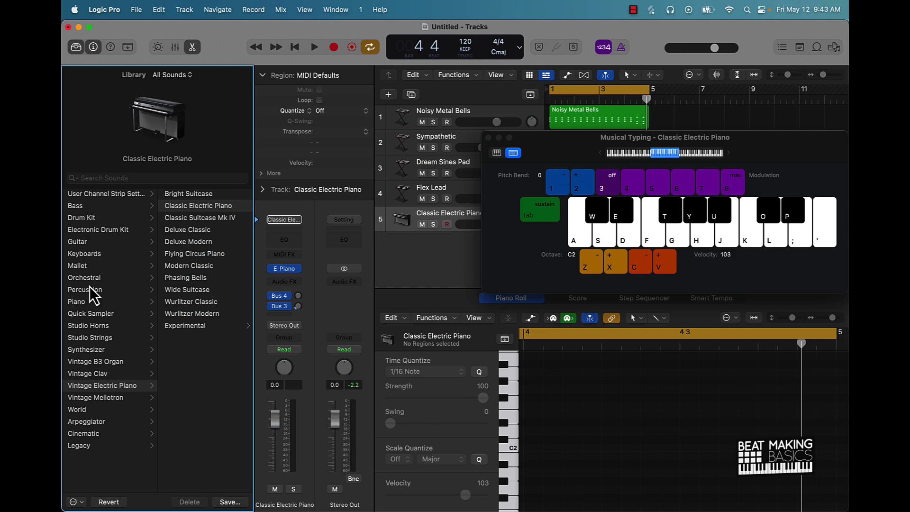
{"action": "left_click", "coordinate": [83, 303]}
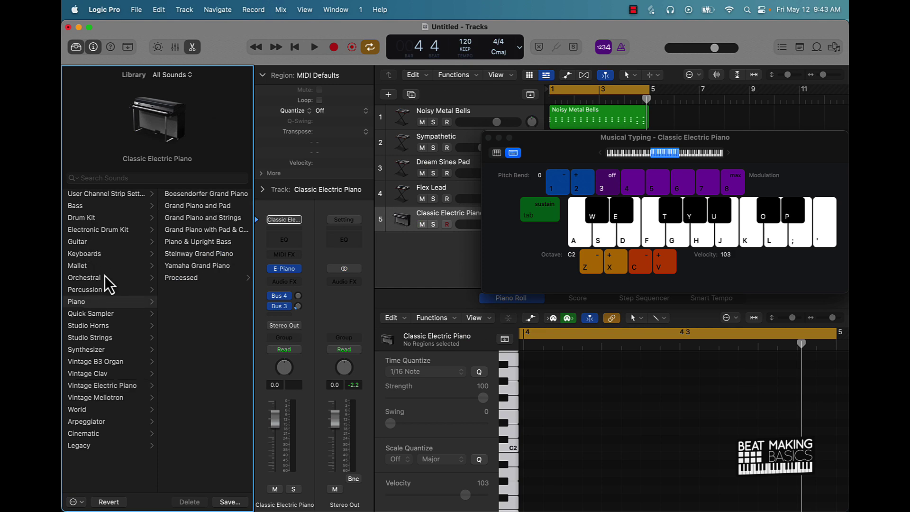
{"action": "left_click", "coordinate": [205, 192]}
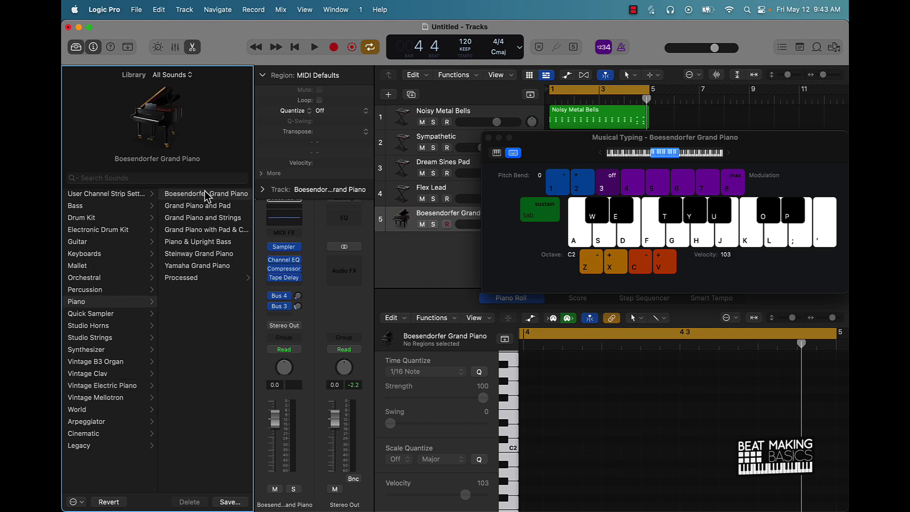
{"action": "left_click", "coordinate": [488, 138]}
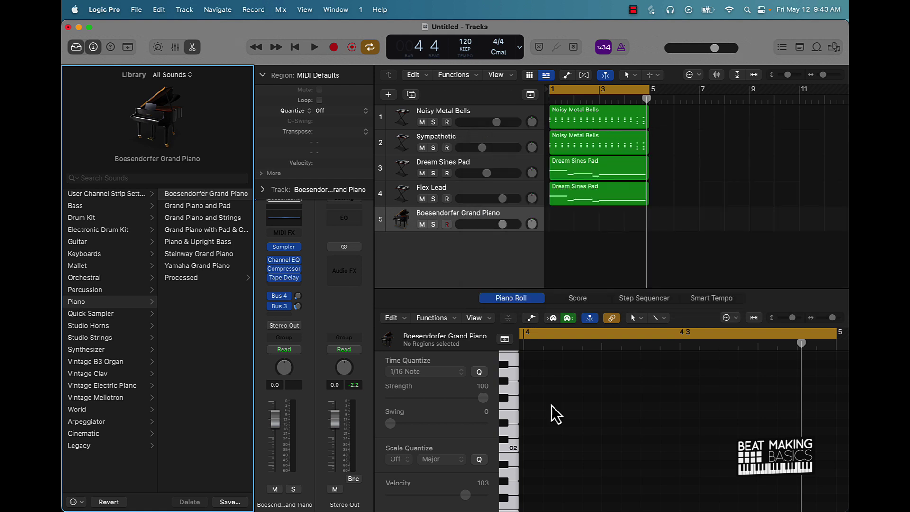
- Add a piano note at the start of bar 4, transpose it down to G#0 and lengthen it to one beat
{"action": "left_click", "coordinate": [532, 446]}
{"action": "key", "text": "alt+Up"}
{"action": "key", "text": "alt+Up"}
{"action": "key", "text": "alt+Up"}
{"action": "key", "text": "alt+Up"}
{"action": "key", "text": "alt+Up"}
{"action": "key", "text": "alt+Up"}
{"action": "key", "text": "alt+Up"}
{"action": "key", "text": "alt+Up"}
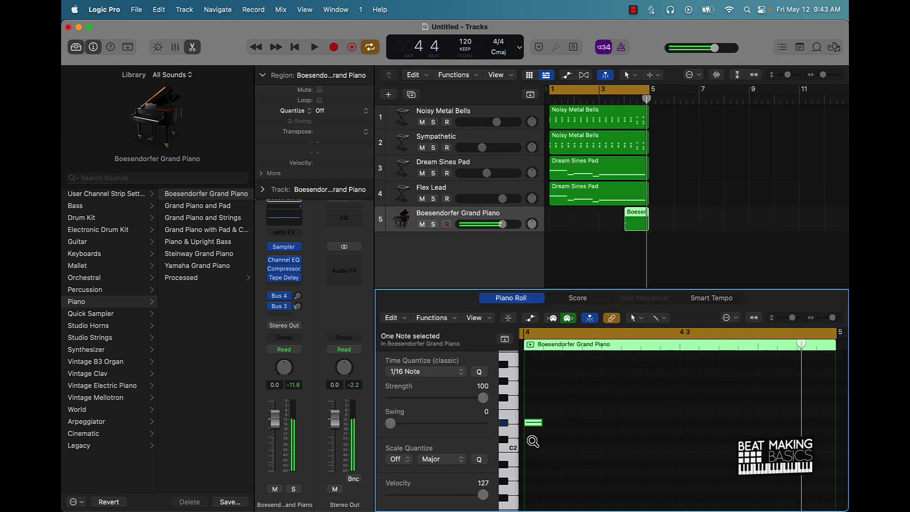
{"action": "scroll", "coordinate": [534, 448], "scroll_direction": "up", "scroll_amount": 1}
{"action": "key", "text": "alt+shift+Down"}
{"action": "scroll", "coordinate": [535, 448], "scroll_direction": "down", "scroll_amount": 2}
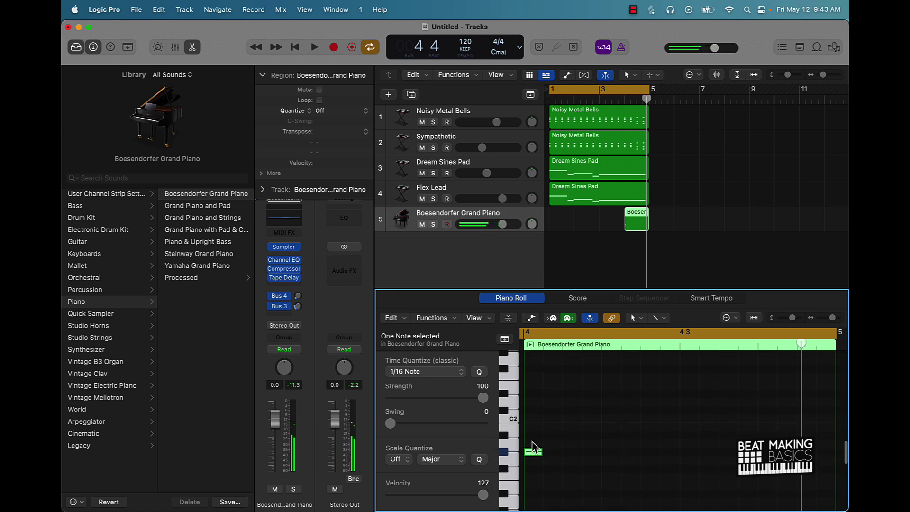
{"action": "key", "text": "alt+shift+Down"}
{"action": "scroll", "coordinate": [534, 447], "scroll_direction": "down", "scroll_amount": 2}
{"action": "scroll", "coordinate": [534, 447], "scroll_direction": "down", "scroll_amount": 3}
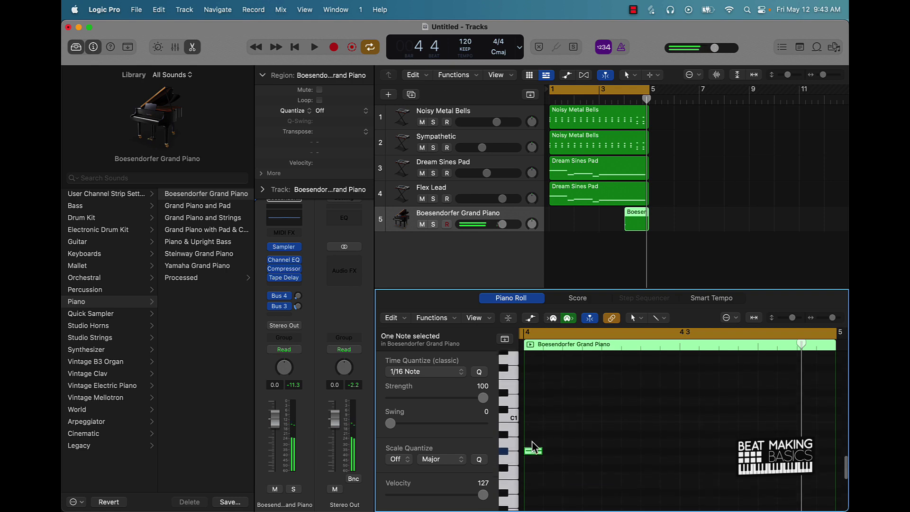
{"action": "mouse_move", "coordinate": [542, 437]}
{"action": "left_click_drag", "start_coordinate": [542, 437], "coordinate": [602, 441]}
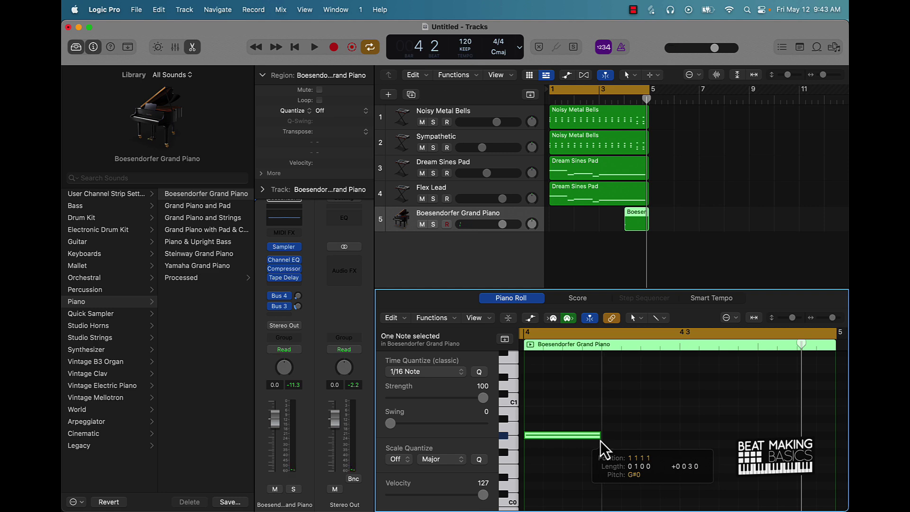
- Move the Boesendorfer Grand Piano region to the start of bar 1 and play the arrangement
{"action": "key", "text": "space"}
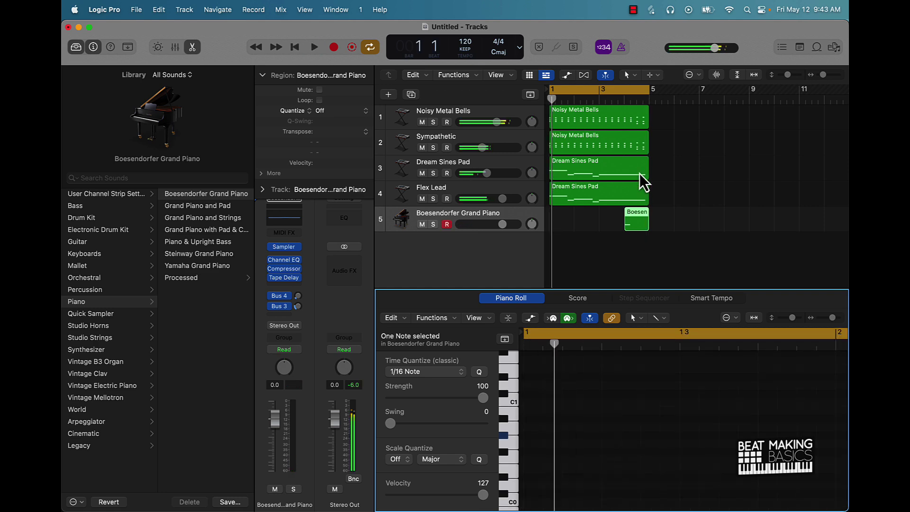
{"action": "left_click_drag", "start_coordinate": [634, 217], "coordinate": [561, 218]}
{"action": "key", "text": "space"}
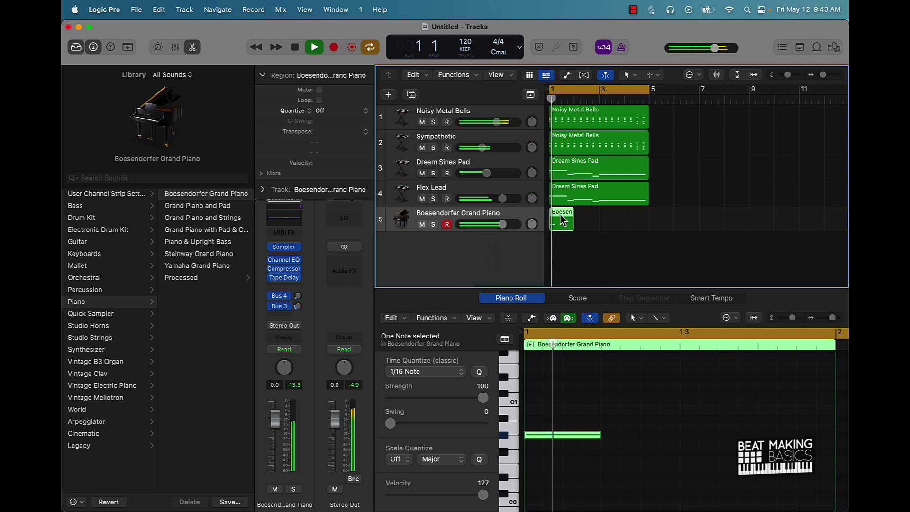
- Lengthen the G#0 piano note to fill all of bar 1 and listen to it with the other tracks
{"action": "key", "text": "space"}
{"action": "left_click_drag", "start_coordinate": [600, 435], "coordinate": [796, 438]}
{"action": "key", "text": "space"}
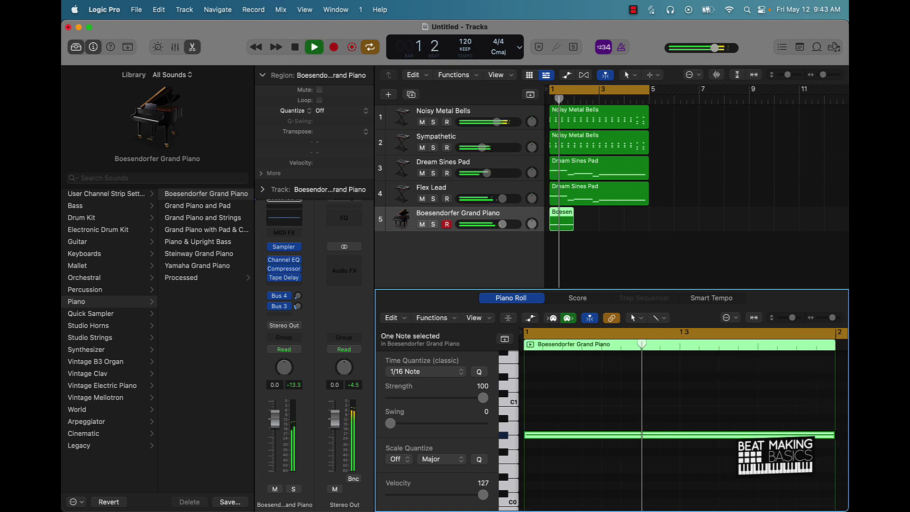
{"action": "key", "text": "space"}
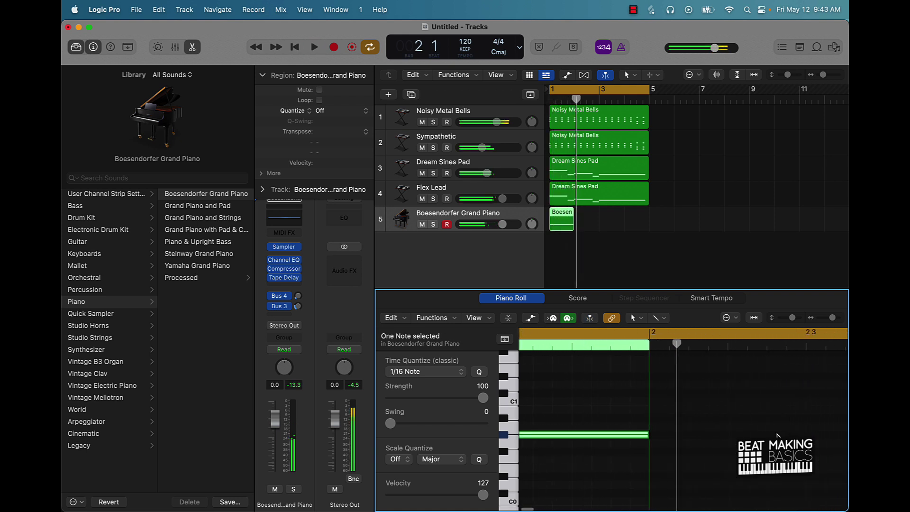
- Try a one-bar piano note at the start of bar 2, higher than the first, and undo it
{"action": "left_click", "coordinate": [651, 409]}
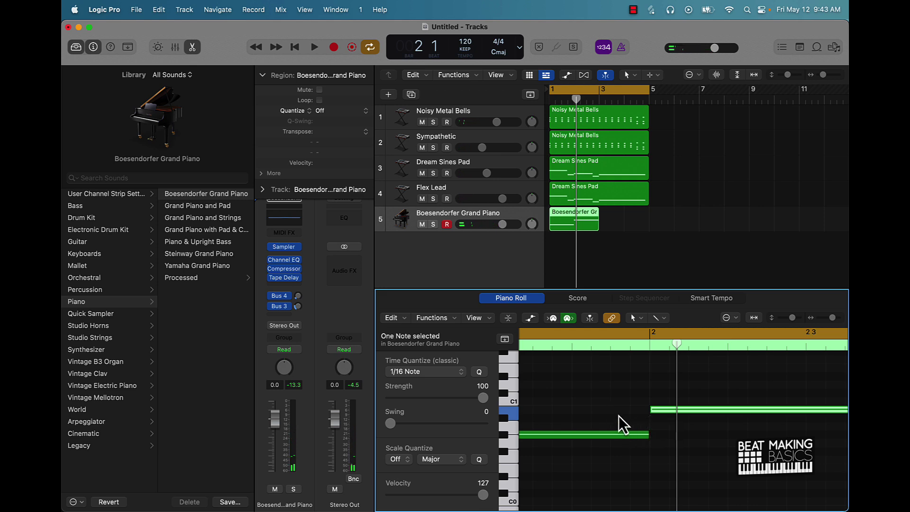
{"action": "key", "text": "super+z"}
{"action": "key", "text": "super+z"}
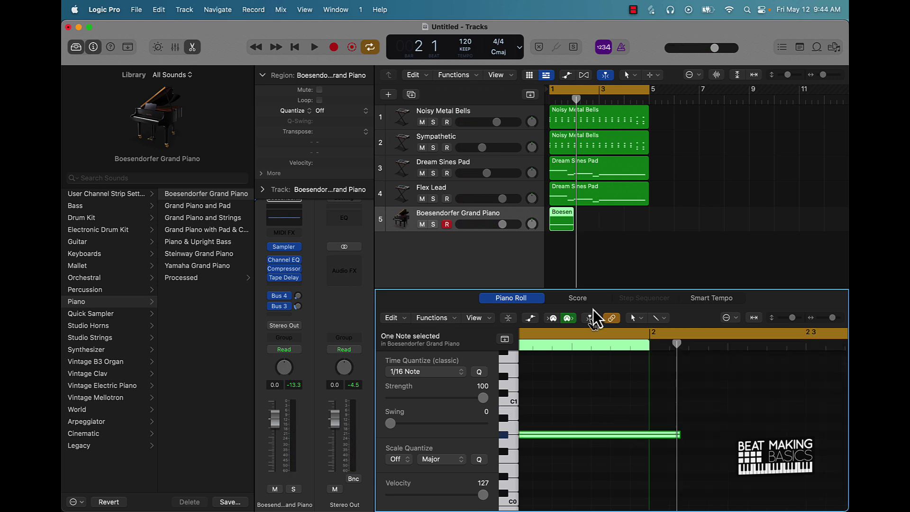
- Replace the one-bar Boesendorfer Grand Piano region with a copy of the four-bar Flex Lead region, starting at bar 1
{"action": "left_click", "coordinate": [610, 254]}
{"action": "left_click", "coordinate": [565, 227]}
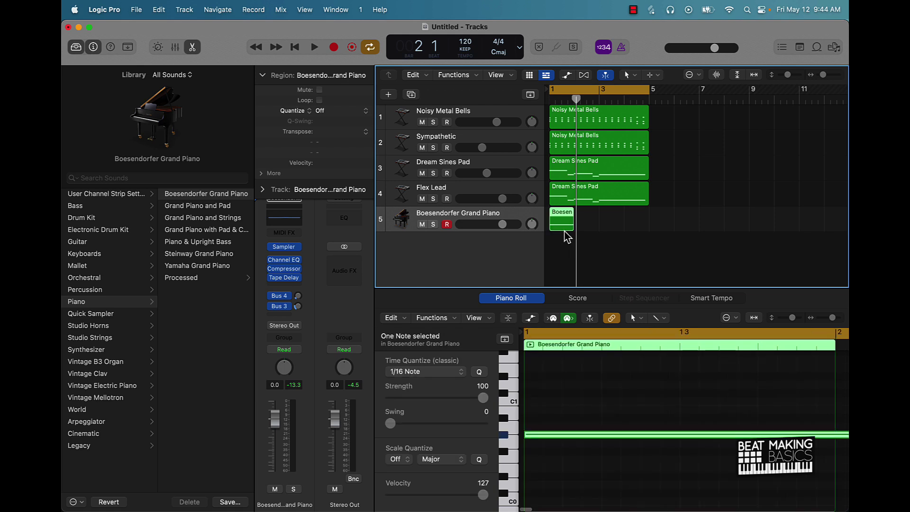
{"action": "key", "text": "Delete"}
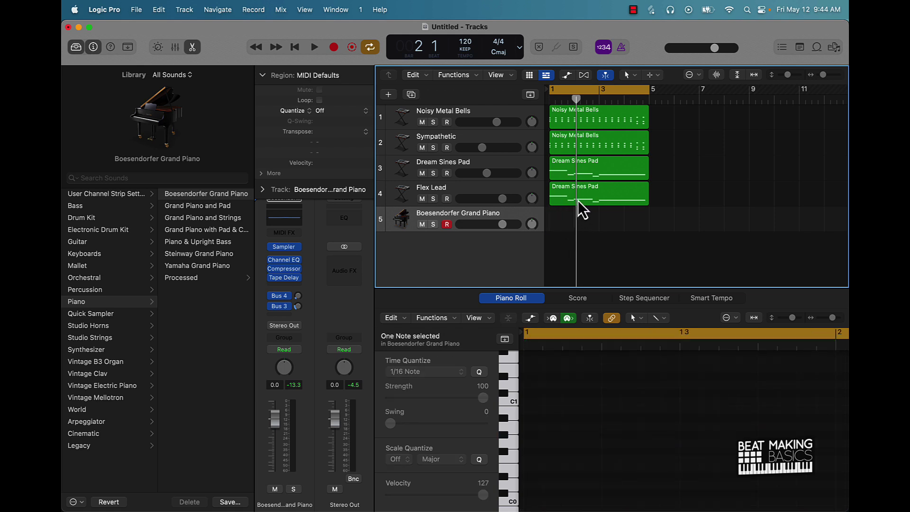
{"action": "left_click_drag", "start_coordinate": [579, 201], "coordinate": [578, 214]}
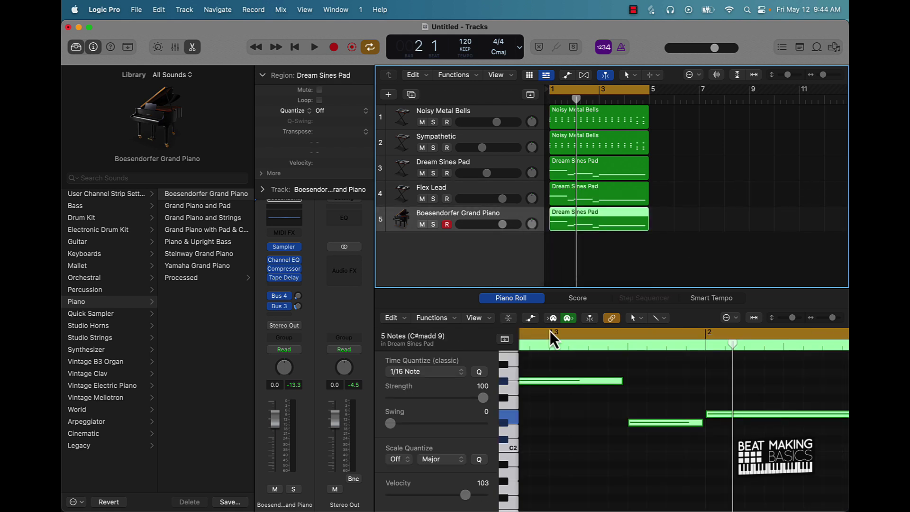
- Set the copied piano region's transposition to -12 and lower all its notes another octave, listening to the result
{"action": "key", "text": "alt+shift+Down"}
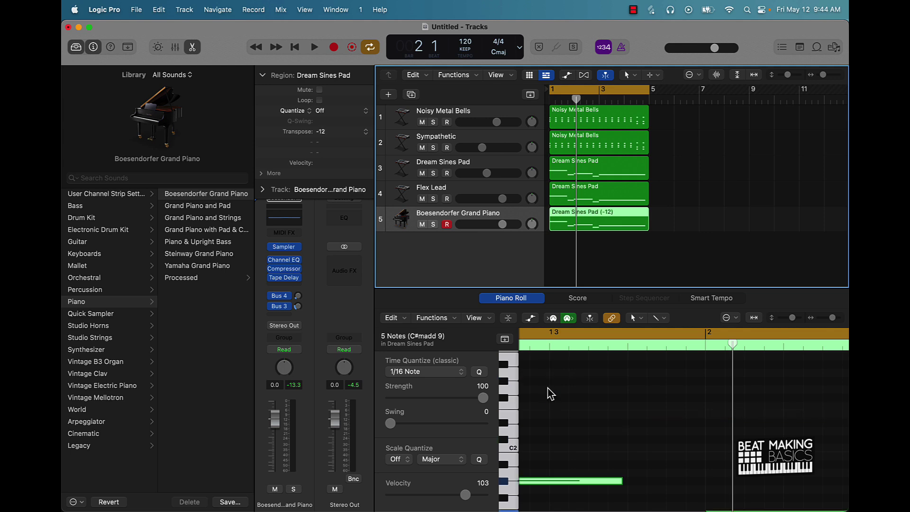
{"action": "left_click", "coordinate": [555, 417]}
{"action": "left_click", "coordinate": [537, 480]}
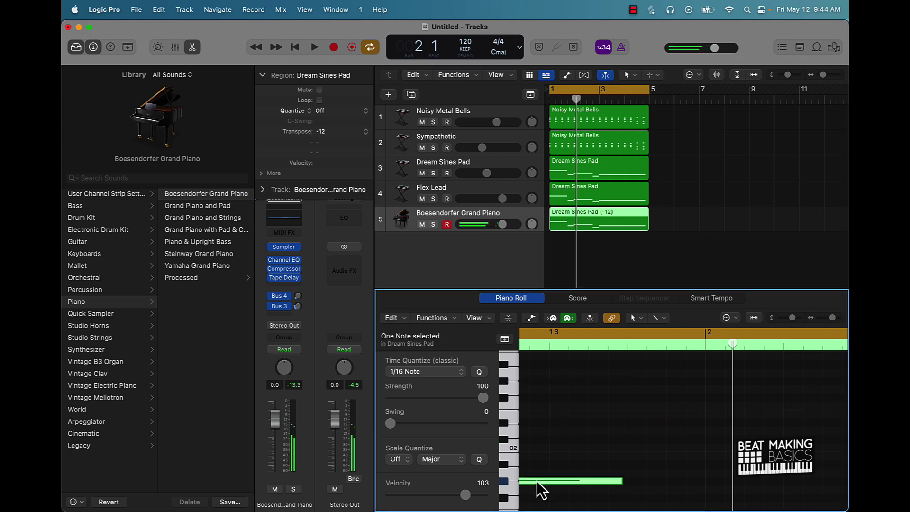
{"action": "key", "text": "super+a"}
{"action": "scroll", "coordinate": [546, 463], "scroll_direction": "up", "scroll_amount": 2}
{"action": "scroll", "coordinate": [550, 469], "scroll_direction": "down", "scroll_amount": 1}
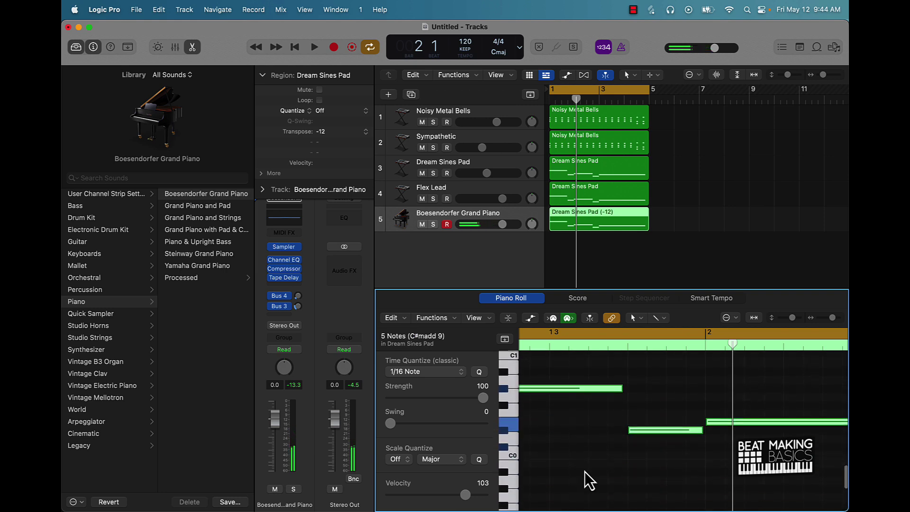
{"action": "key", "text": "Return"}
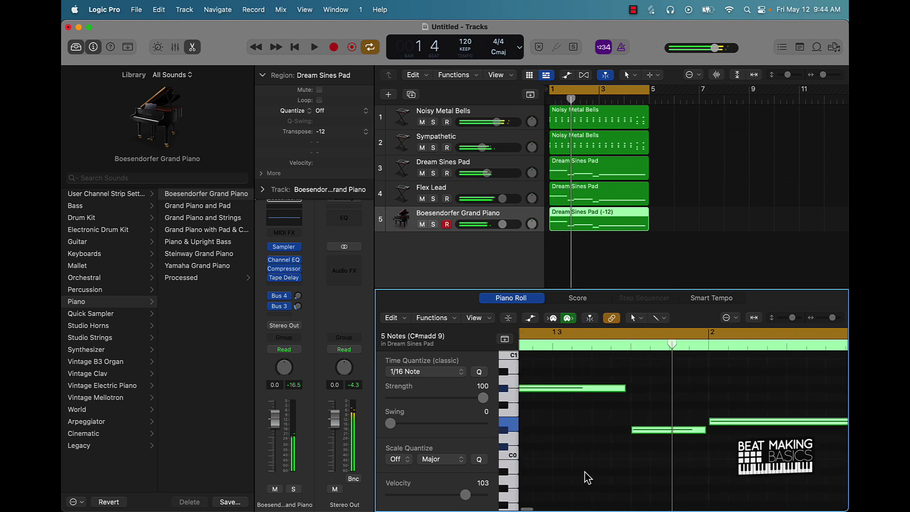
- Raise the short piano note at the end of bar 1 by eight semitones to B0
{"action": "left_click", "coordinate": [662, 470]}
{"action": "left_click", "coordinate": [662, 429]}
{"action": "key", "text": "alt+Up"}
{"action": "key", "text": "alt+Up"}
{"action": "key", "text": "alt+Up"}
{"action": "key", "text": "alt+Up"}
{"action": "key", "text": "alt+Up"}
{"action": "key", "text": "alt+Up"}
{"action": "key", "text": "alt+Up"}
{"action": "key", "text": "alt+Up"}
{"action": "scroll", "coordinate": [665, 432], "scroll_direction": "right", "scroll_amount": 3}
{"action": "scroll", "coordinate": [665, 432], "scroll_direction": "up", "scroll_amount": 2}
- Raise the long piano note starting at bar 2 by one octave to E1
{"action": "left_click", "coordinate": [670, 446]}
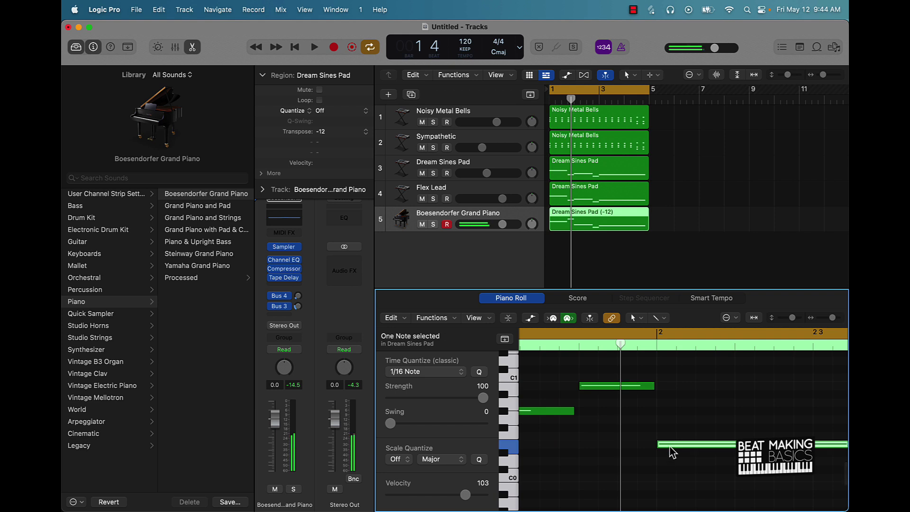
{"action": "key", "text": "alt+Up"}
{"action": "key", "text": "alt+Up"}
{"action": "key", "text": "alt+Up"}
{"action": "key", "text": "alt+Up"}
{"action": "key", "text": "alt+Up"}
{"action": "key", "text": "alt+Up"}
{"action": "key", "text": "alt+Up"}
{"action": "key", "text": "alt+Up"}
{"action": "key", "text": "alt+Up"}
{"action": "key", "text": "alt+Up"}
{"action": "key", "text": "alt+Up"}
{"action": "key", "text": "alt+Up"}
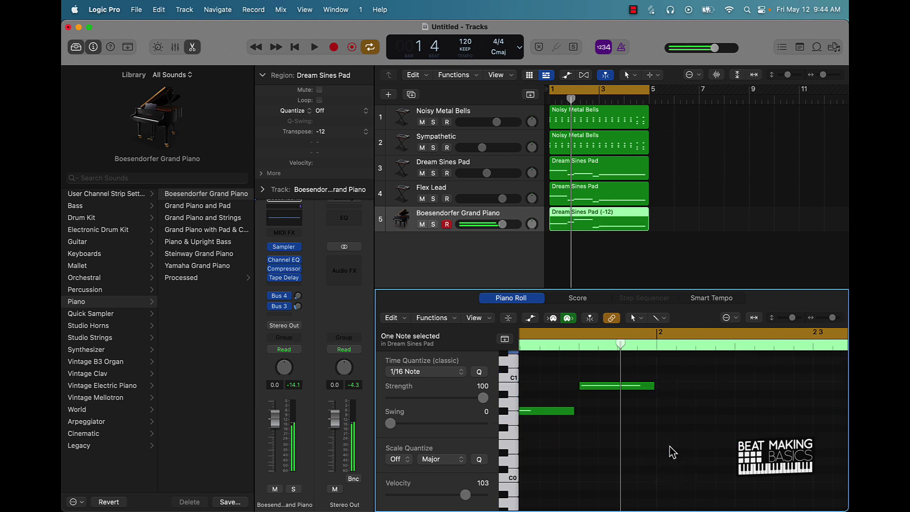
- Raise the short piano note at the end of bar 2 by one octave to C#1
{"action": "scroll", "coordinate": [670, 451], "scroll_direction": "right", "scroll_amount": 5}
{"action": "left_click", "coordinate": [620, 468]}
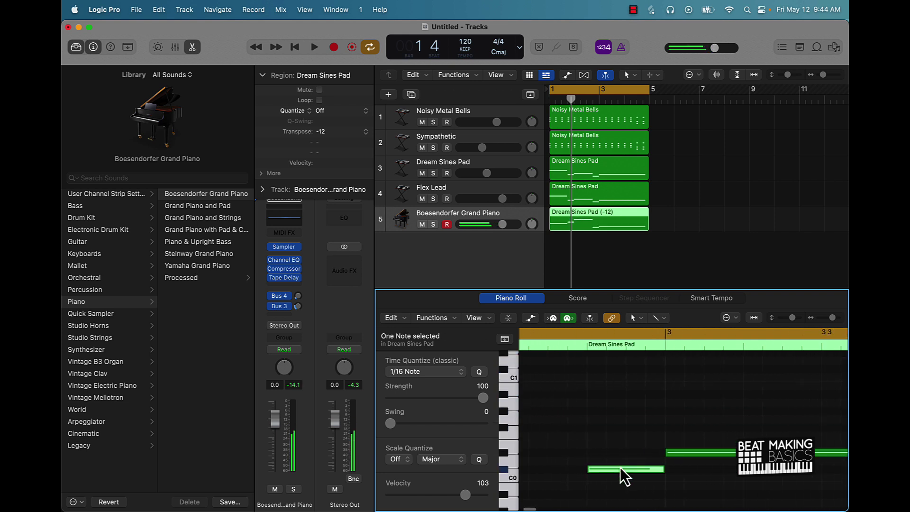
{"action": "key", "text": "alt+Up"}
{"action": "key", "text": "alt+Up"}
{"action": "key", "text": "alt+Up"}
{"action": "key", "text": "alt+Up"}
{"action": "key", "text": "alt+Up"}
{"action": "key", "text": "alt+Up"}
{"action": "key", "text": "alt+Up"}
{"action": "key", "text": "alt+Up"}
{"action": "key", "text": "alt+Up"}
{"action": "key", "text": "alt+Up"}
{"action": "key", "text": "alt+Up"}
{"action": "key", "text": "alt+Up"}
{"action": "key", "text": "alt+Up"}
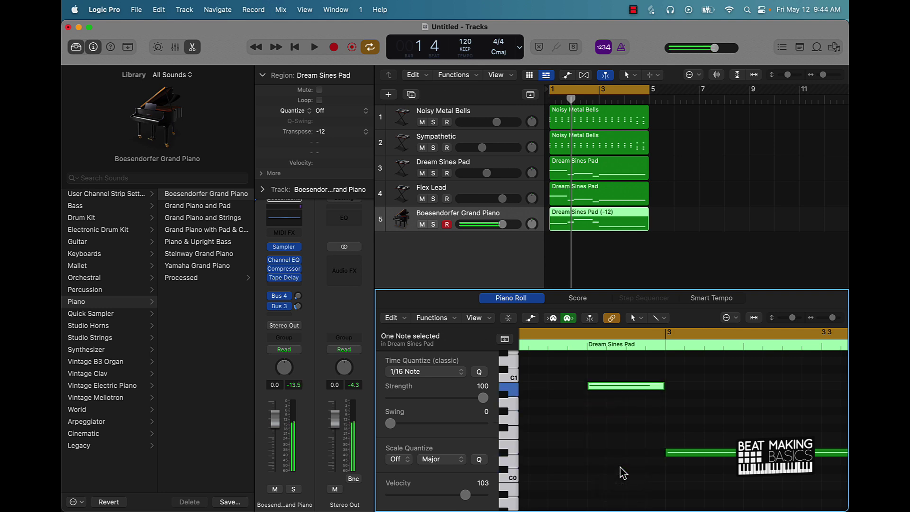
{"action": "key", "text": "alt+Down"}
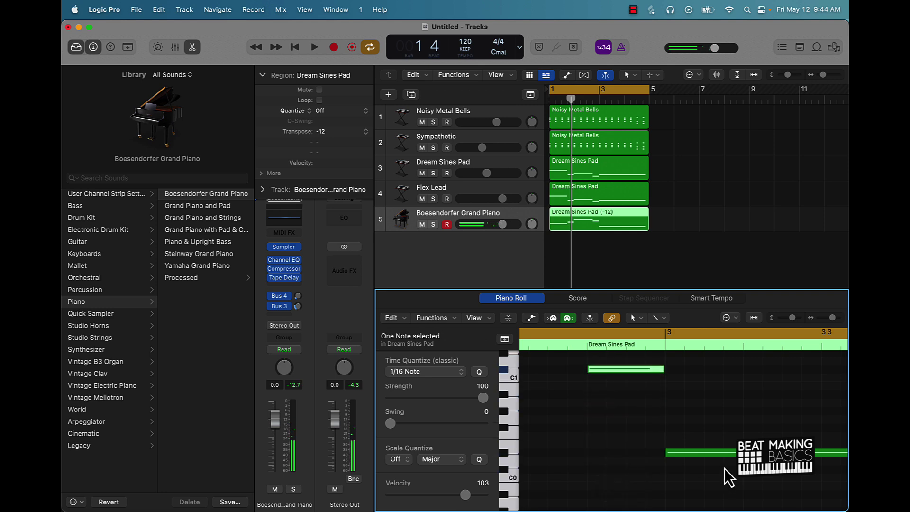
- Raise the long piano note starting at bar 3 by one octave to D#1 and play the arrangement
{"action": "left_click", "coordinate": [717, 454]}
{"action": "key", "text": "alt+Up"}
{"action": "key", "text": "alt+Up"}
{"action": "key", "text": "alt+Up"}
{"action": "key", "text": "alt+Up"}
{"action": "key", "text": "alt+Up"}
{"action": "key", "text": "alt+Up"}
{"action": "key", "text": "alt+Up"}
{"action": "key", "text": "alt+Up"}
{"action": "key", "text": "alt+Up"}
{"action": "key", "text": "alt+Up"}
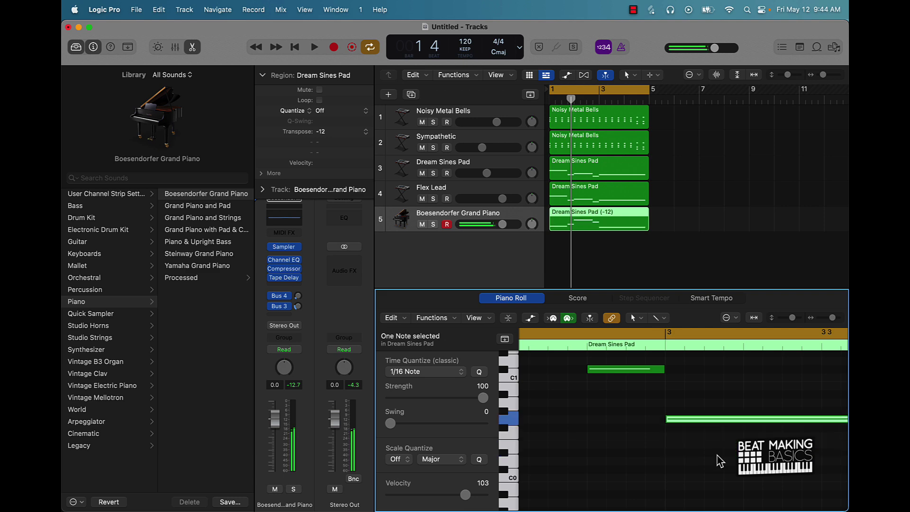
{"action": "key", "text": "alt+Up"}
{"action": "key", "text": "alt+Up"}
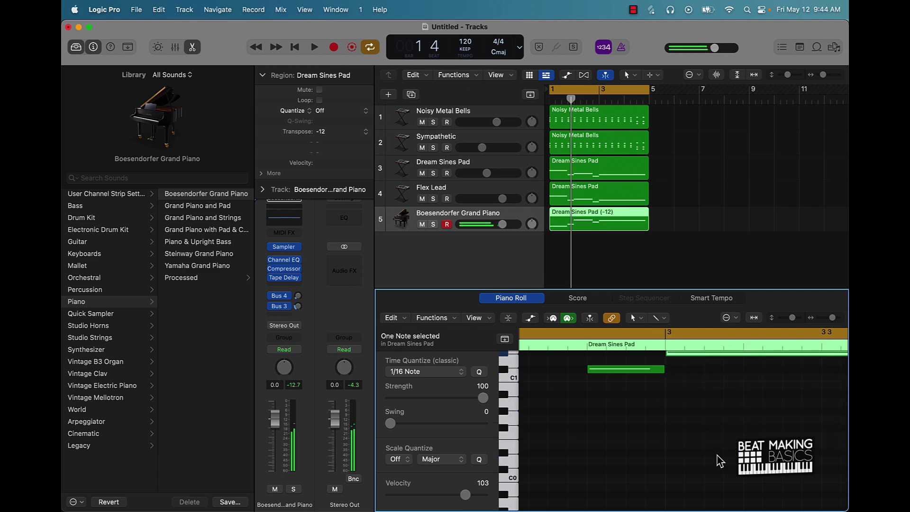
{"action": "left_click", "coordinate": [720, 460]}
{"action": "scroll", "coordinate": [721, 460], "scroll_direction": "up", "scroll_amount": 5}
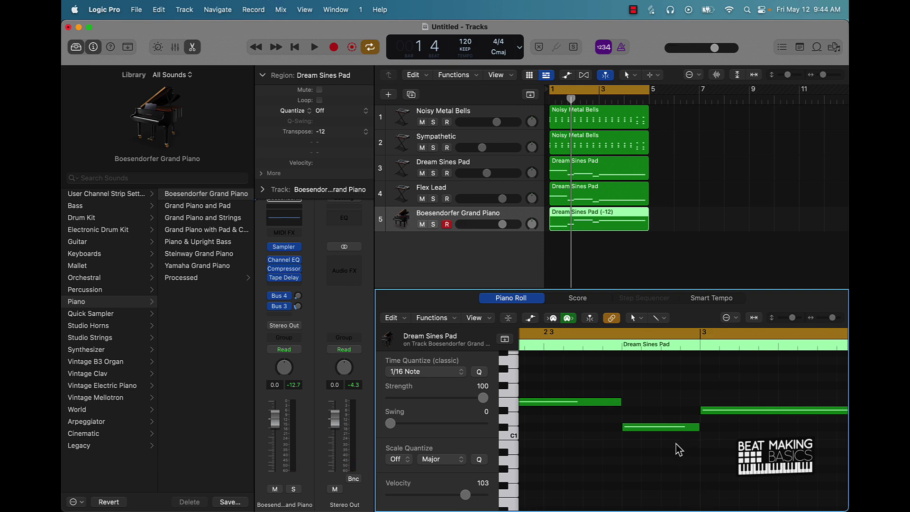
{"action": "scroll", "coordinate": [679, 449], "scroll_direction": "left", "scroll_amount": 5}
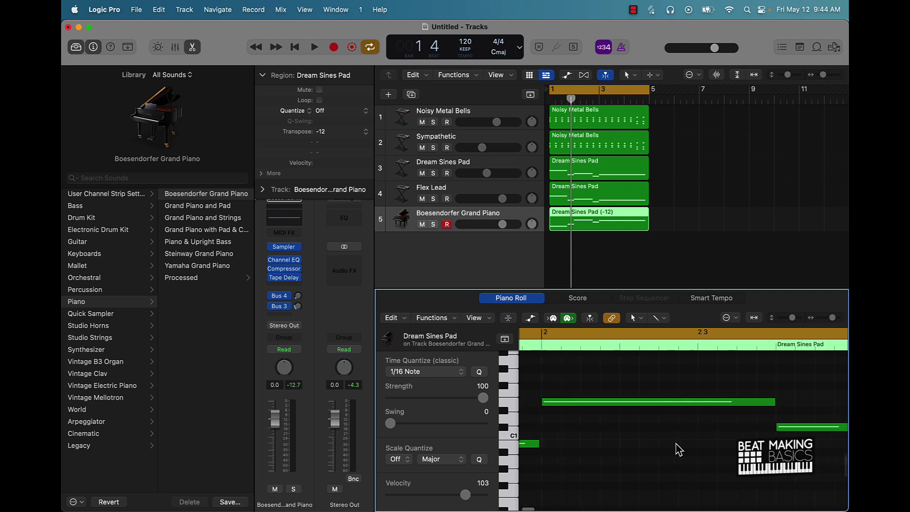
{"action": "key", "text": "space"}
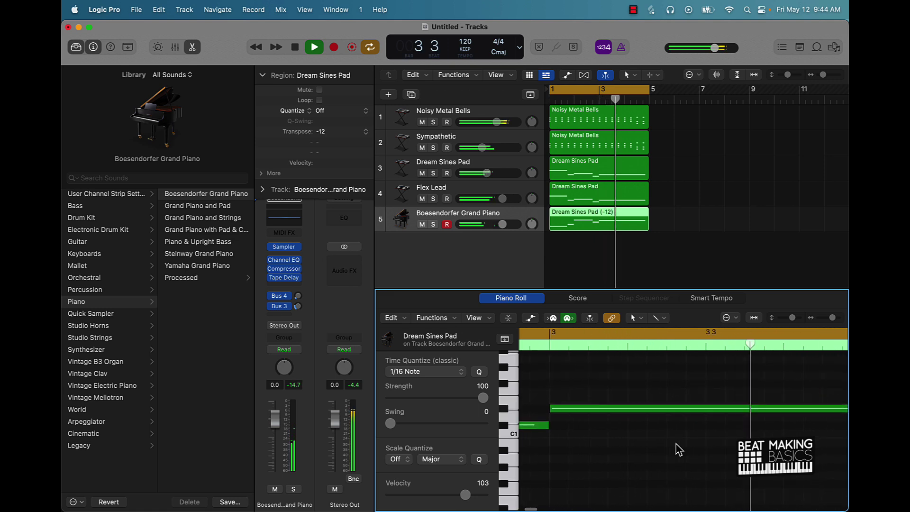
- Rebalance the tracks: lower Sympathetic to -12.4 dB and Noisy Metal Bells slightly, and raise the Boesendorfer Grand Piano to 6.0 dB
{"action": "left_click", "coordinate": [487, 173]}
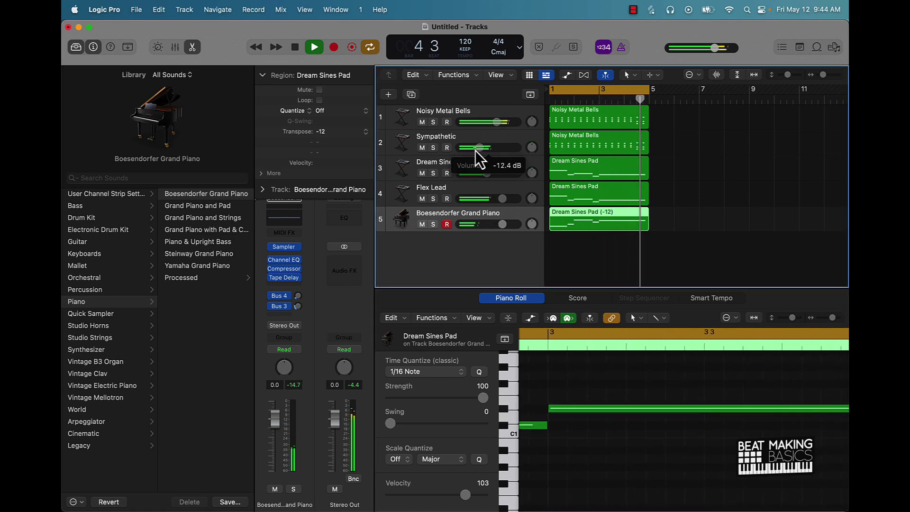
{"action": "left_click", "coordinate": [498, 122]}
{"action": "left_click_drag", "start_coordinate": [496, 122], "coordinate": [493, 126]}
{"action": "left_click", "coordinate": [503, 224]}
{"action": "left_click_drag", "start_coordinate": [502, 224], "coordinate": [569, 228]}
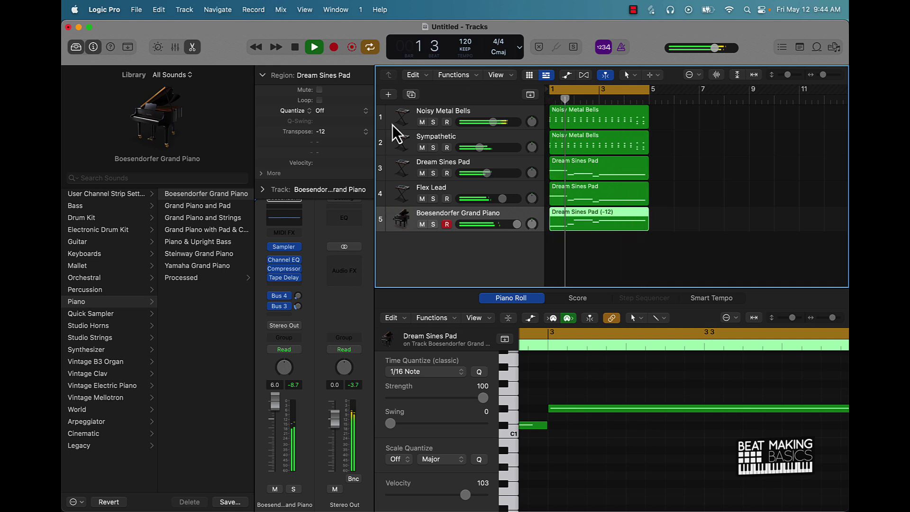
- Create one new software instrument track and load the Roots Rock guitar patch on it
{"action": "left_click", "coordinate": [388, 97]}
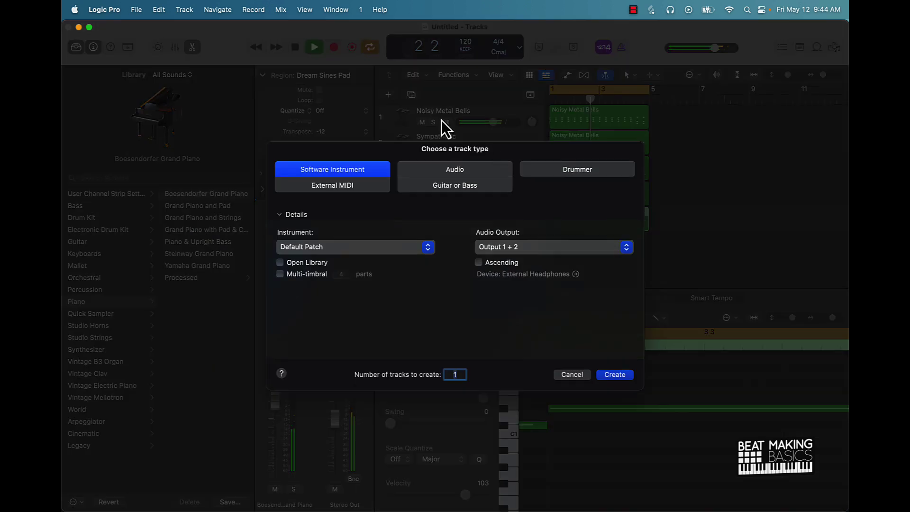
{"action": "left_click", "coordinate": [616, 371]}
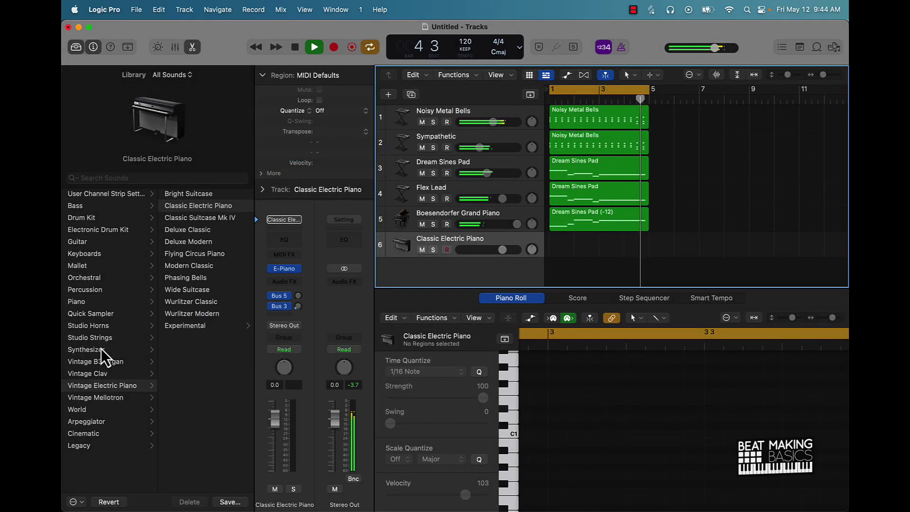
{"action": "left_click", "coordinate": [81, 243]}
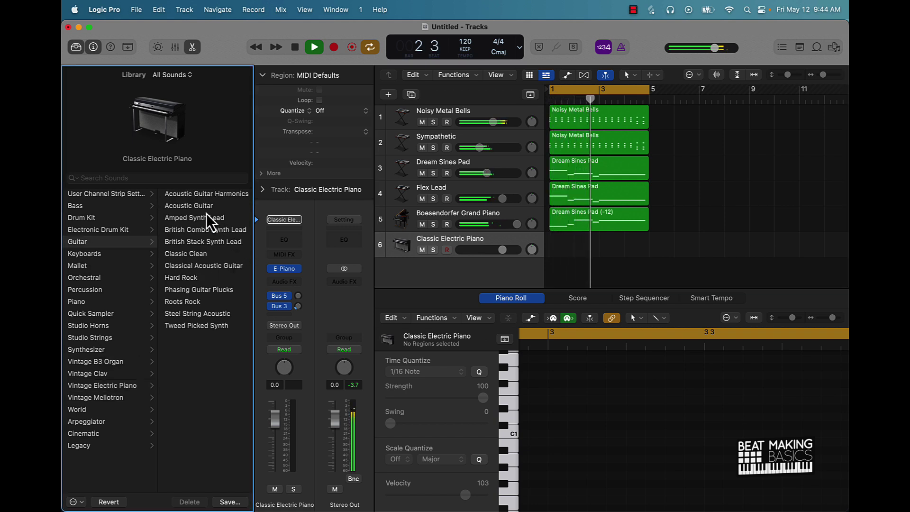
{"action": "left_click", "coordinate": [195, 300]}
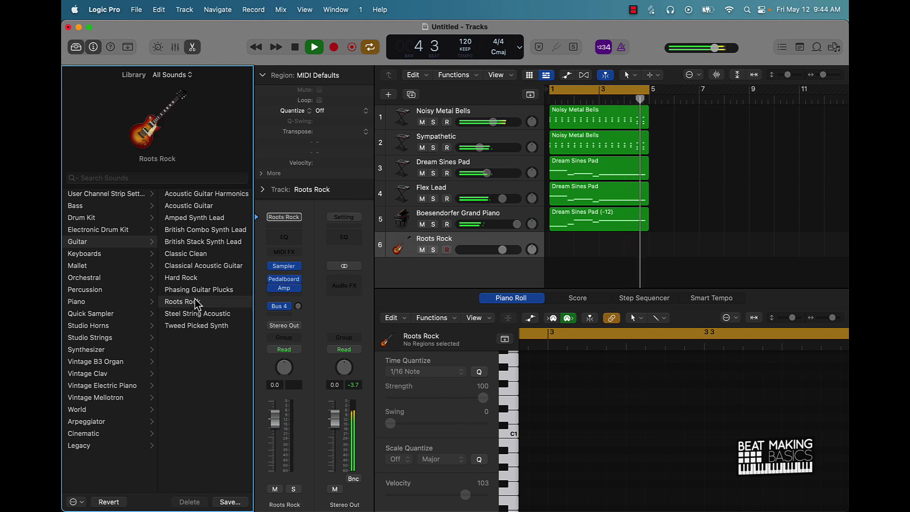
- Open Musical Typing and try out a low Roots Rock guitar line over the looping arrangement
{"action": "key", "text": "super+k"}
{"action": "key", "text": "k"}
{"action": "key", "text": "j"}
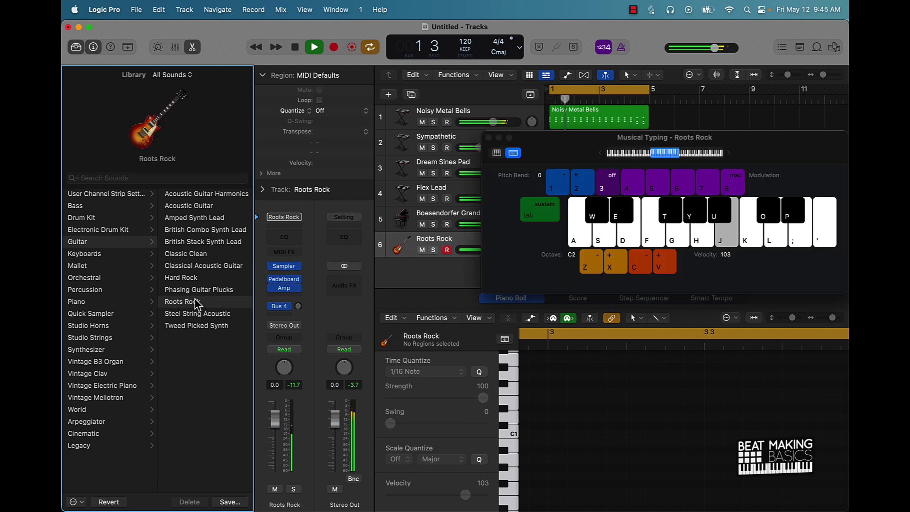
{"action": "key", "text": "j"}
{"action": "key", "text": "u"}
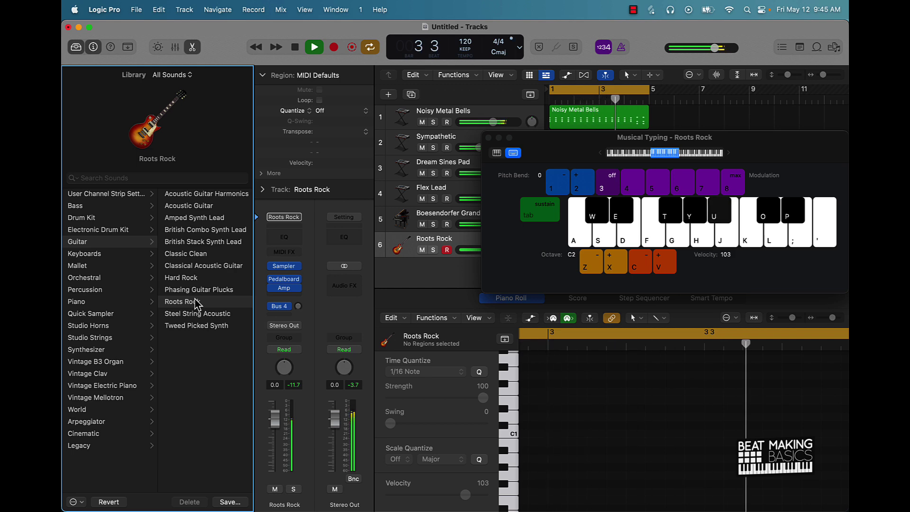
{"action": "key", "text": "u"}
{"action": "key", "text": "f"}
{"action": "key", "text": "d"}
{"action": "key", "text": "e"}
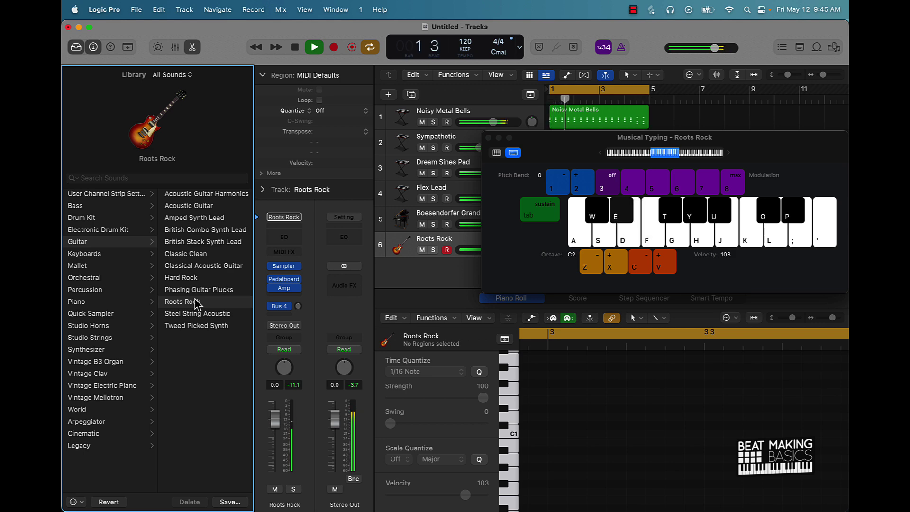
{"action": "key", "text": "u"}
{"action": "key", "text": "j"}
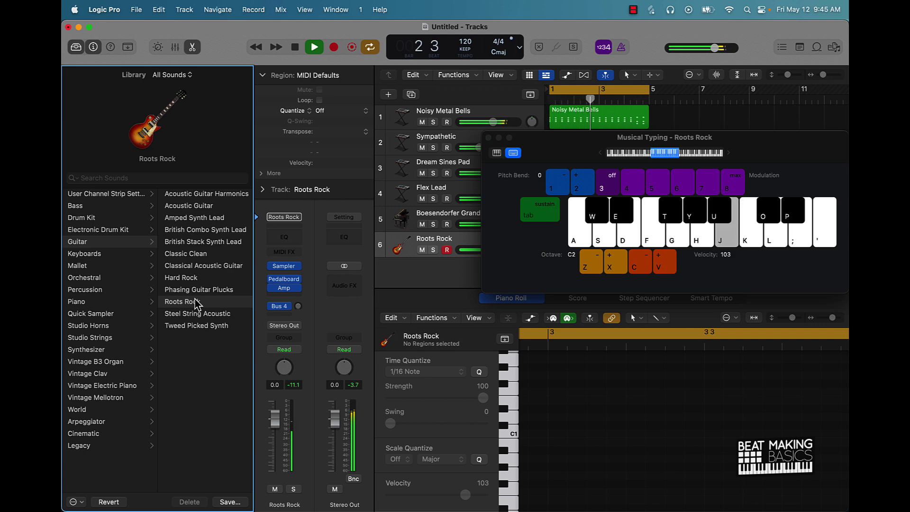
{"action": "key", "text": "u"}
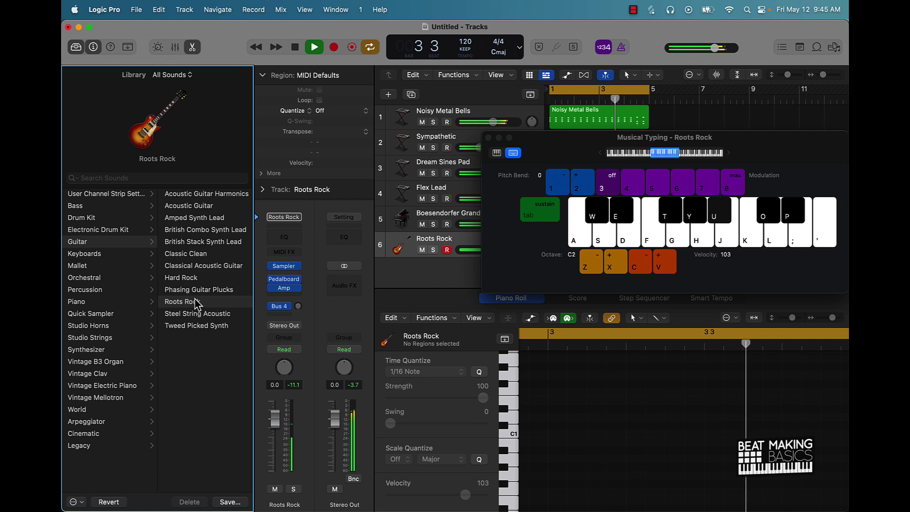
{"action": "key", "text": "e"}
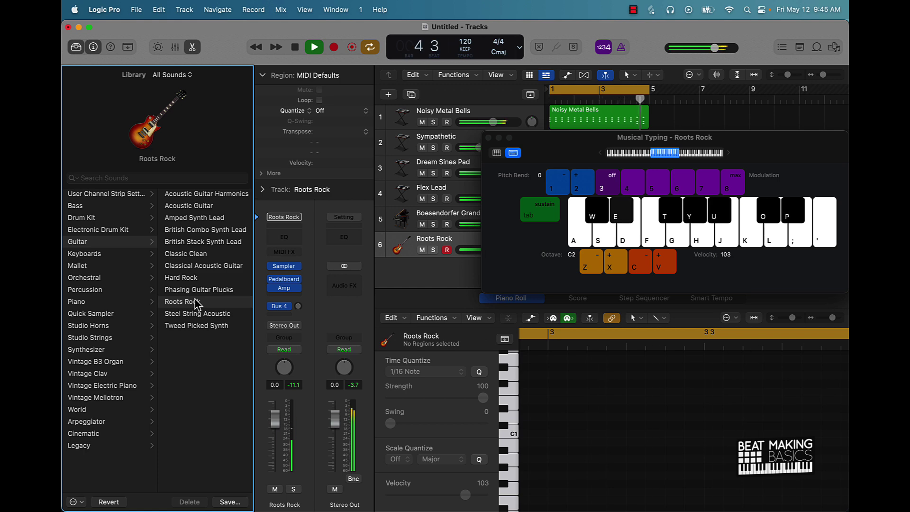
{"action": "key", "text": "g"}
{"action": "key", "text": "g"}
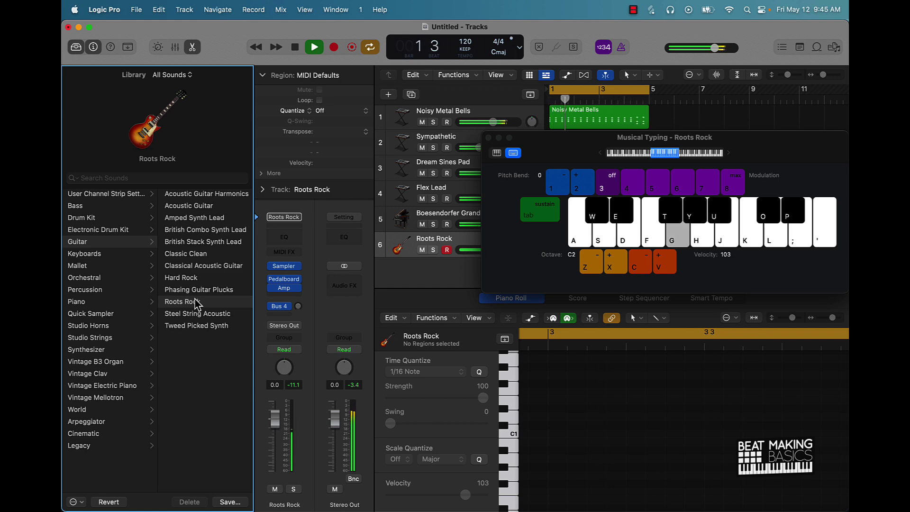
{"action": "key", "text": "u"}
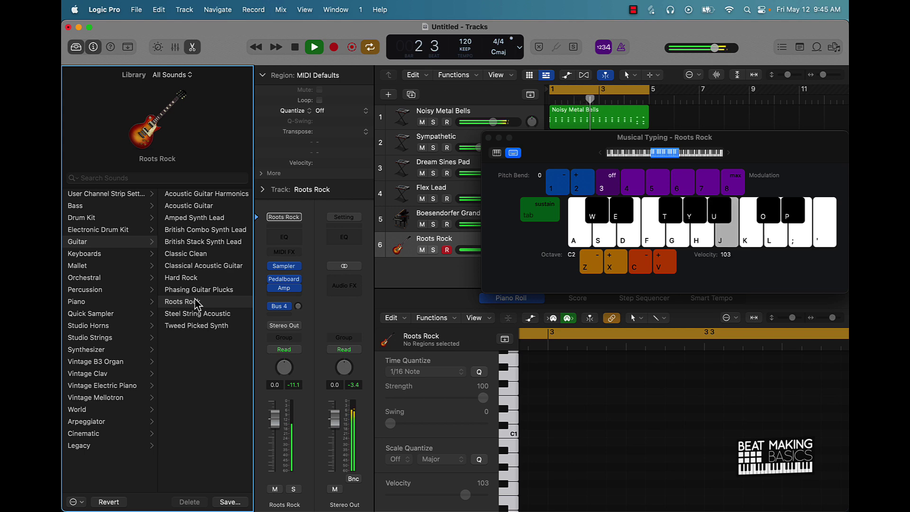
{"action": "key", "text": "u"}
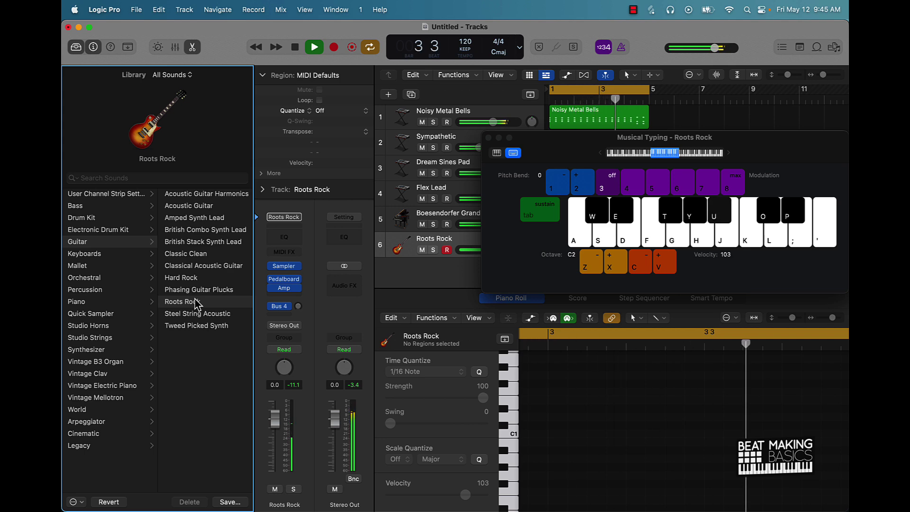
{"action": "key", "text": "e"}
- Switch the guitar track to Phasing Guitar Plucks and try a G, followed by the Hard Rock patch
{"action": "key", "text": "Up"}
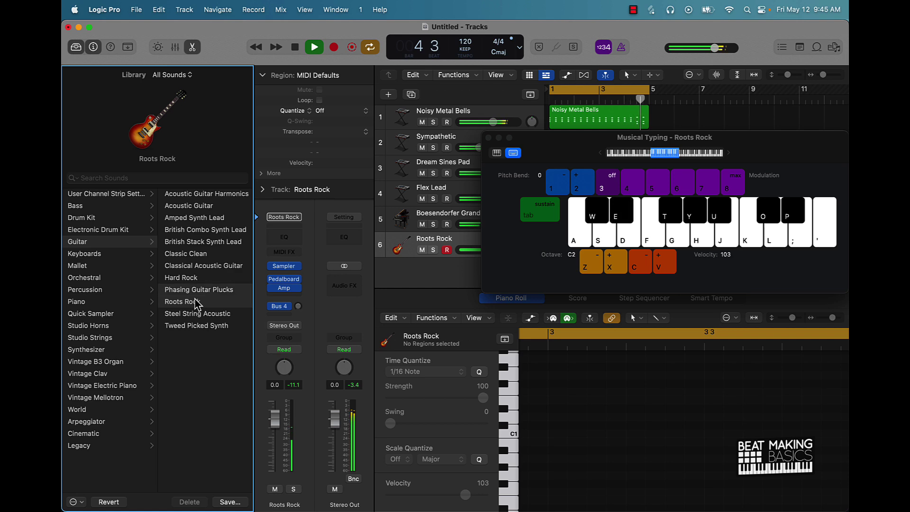
{"action": "key", "text": "g"}
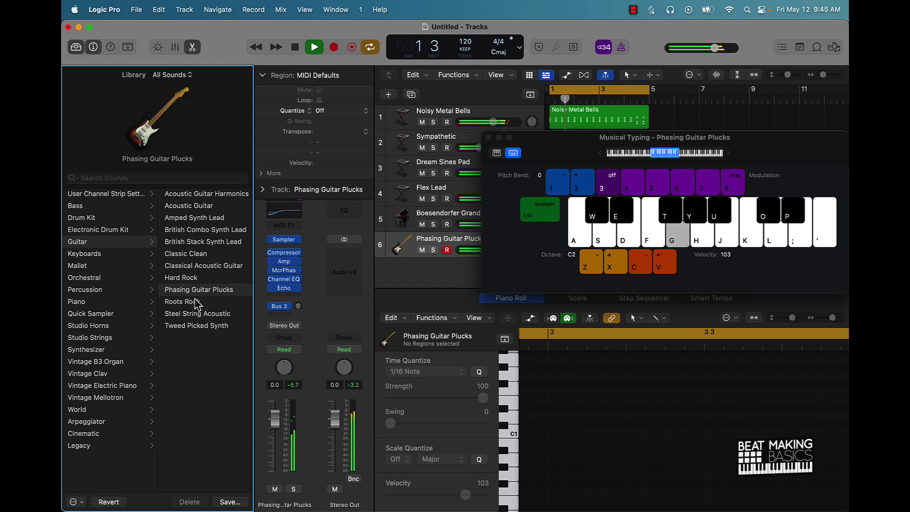
{"action": "key", "text": "Up"}
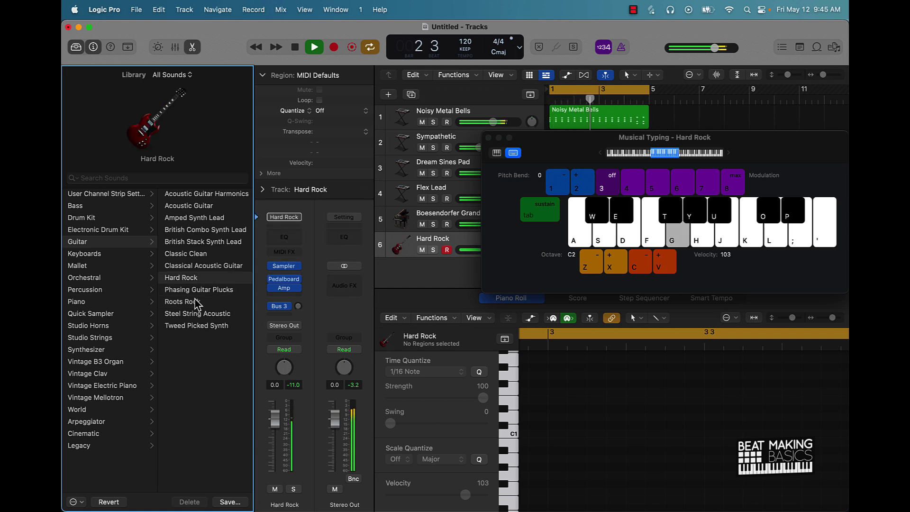
- Rehearse a Hard Rock guitar line of G#, B, A# and D# over the looping arrangement, and stop playback
{"action": "key", "text": "y"}
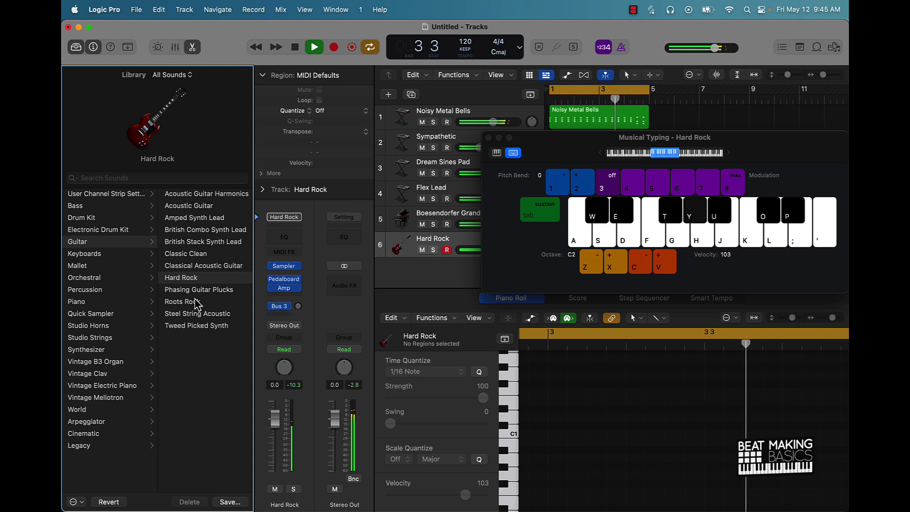
{"action": "key", "text": "i"}
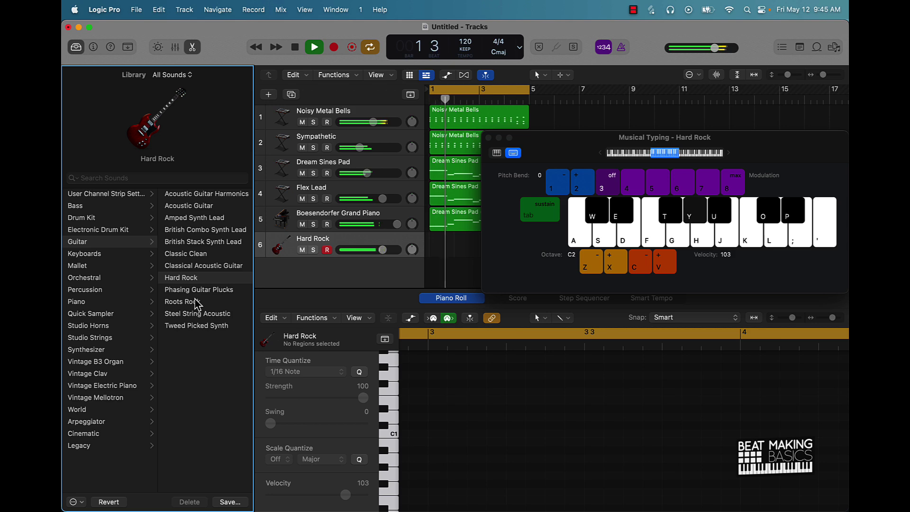
{"action": "key", "text": "j"}
{"action": "key", "text": "h"}
{"action": "key", "text": "u"}
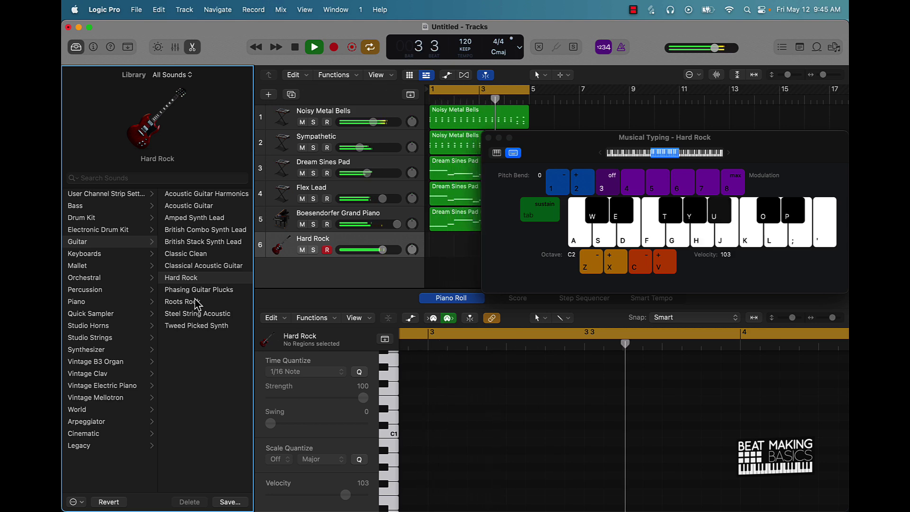
{"action": "key", "text": "e"}
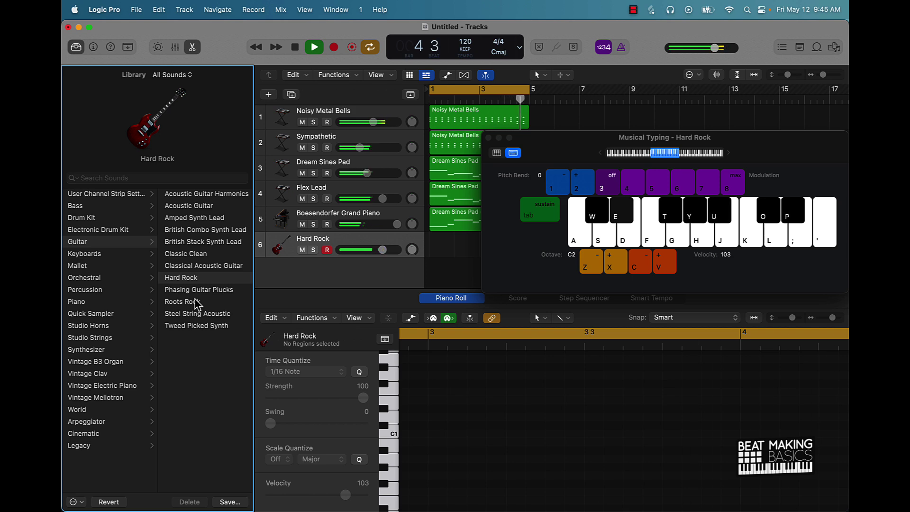
{"action": "key", "text": "y"}
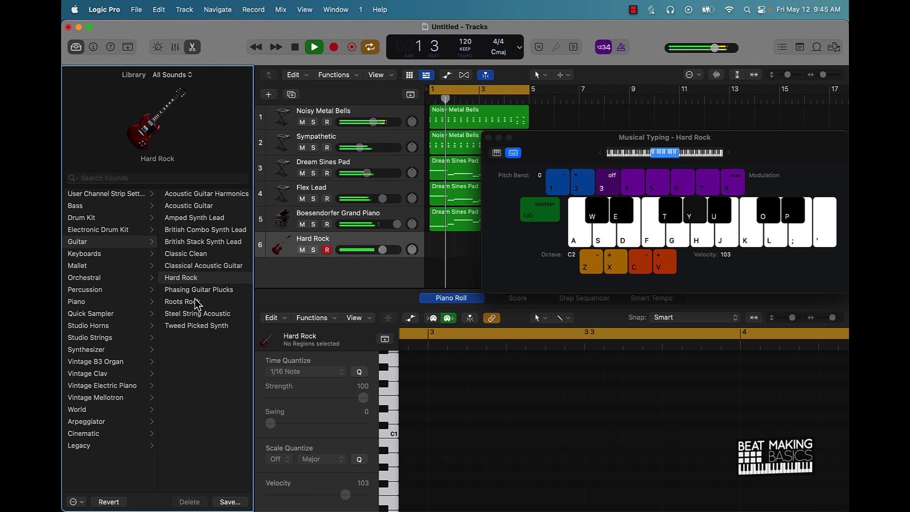
{"action": "key", "text": "j"}
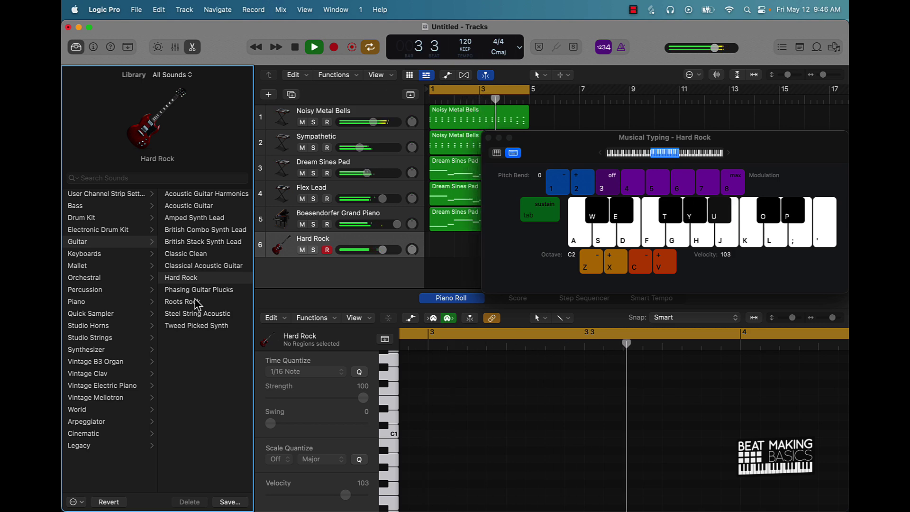
{"action": "key", "text": "e"}
{"action": "key", "text": "space"}
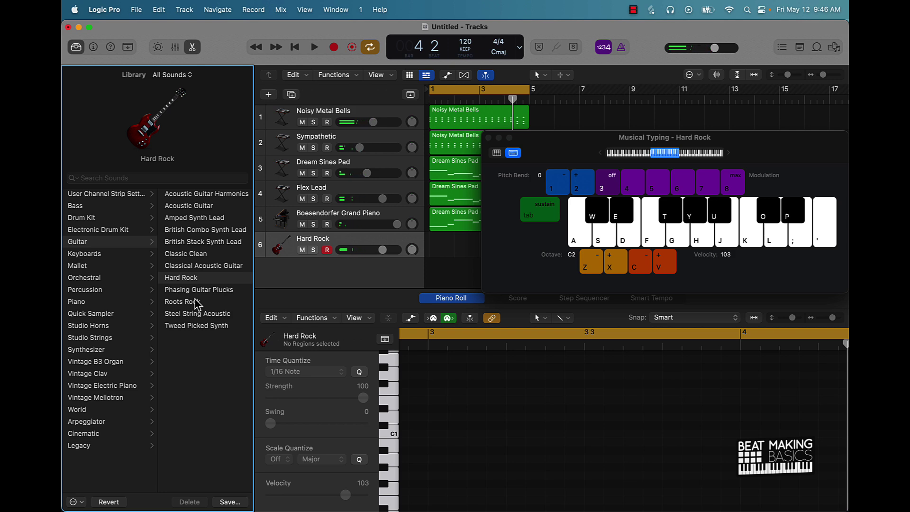
- Record the Hard Rock guitar from bar 1, holding G#2, B2, A#2 and D#2 for one bar each
{"action": "key", "text": "Return"}
{"action": "key", "text": "r"}
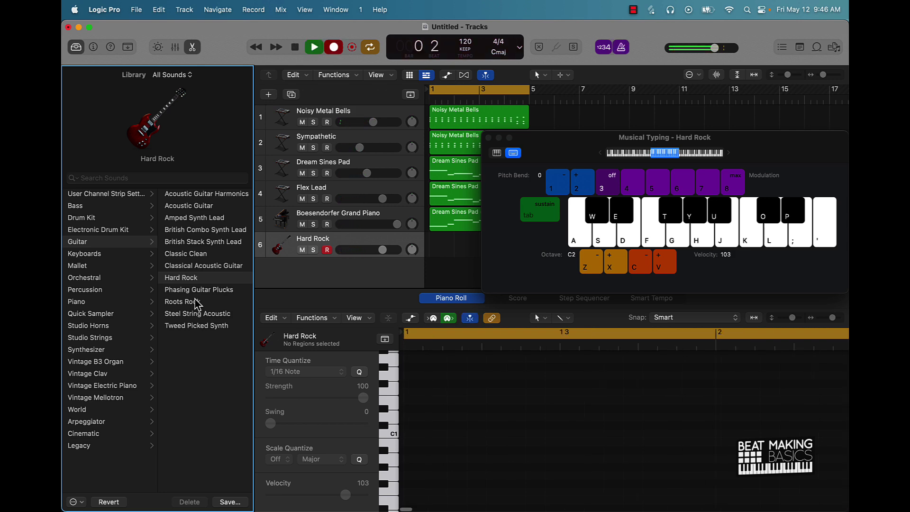
{"action": "key", "text": "y"}
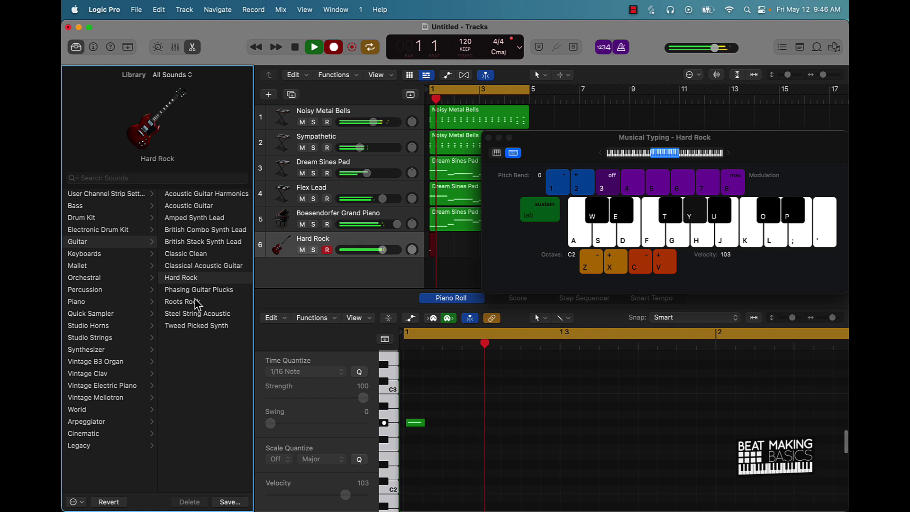
{"action": "key", "text": "j"}
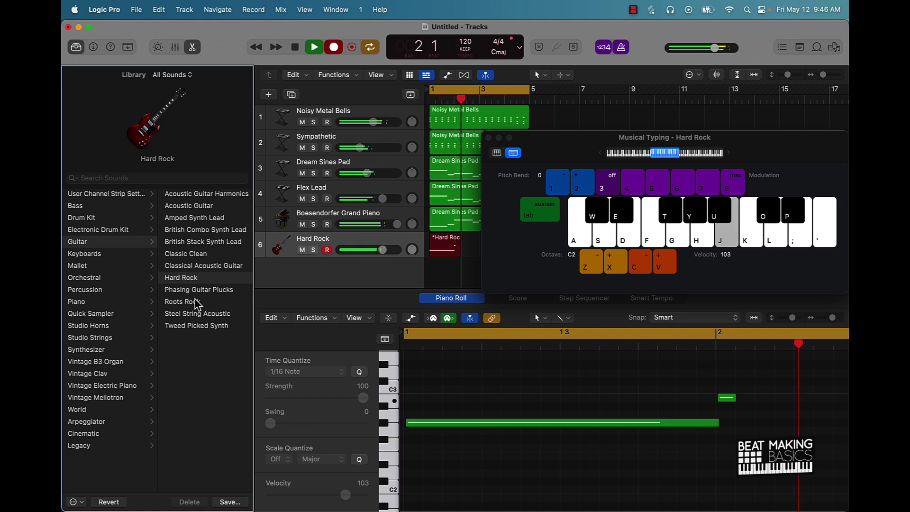
{"action": "key", "text": "u"}
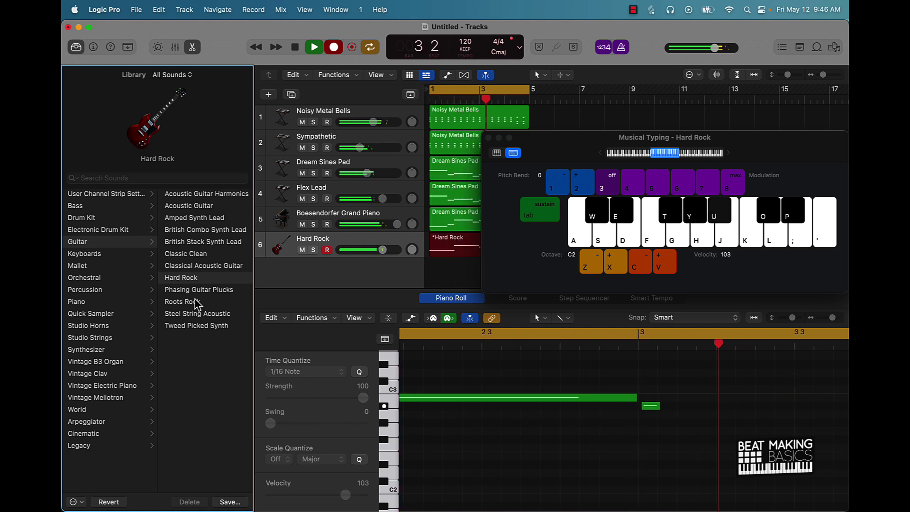
{"action": "key", "text": "e"}
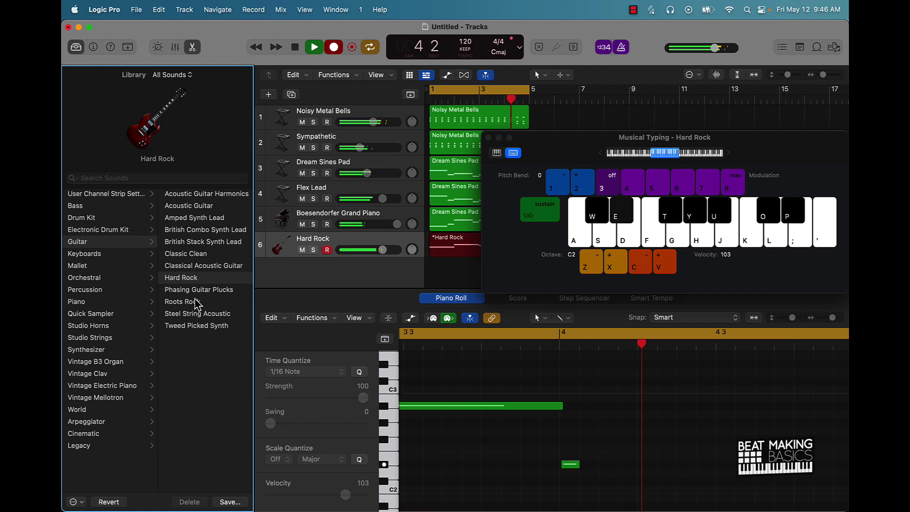
{"action": "key", "text": "space"}
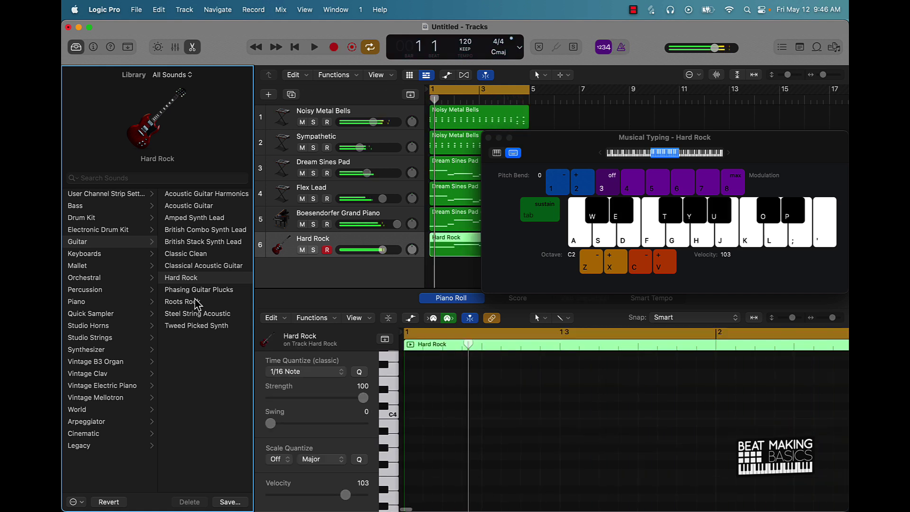
- Close Musical Typing and quantize all four notes of the Hard Rock region to 1/16 notes
{"action": "left_click", "coordinate": [488, 138]}
{"action": "left_click", "coordinate": [531, 276]}
{"action": "left_click", "coordinate": [508, 241]}
{"action": "left_click", "coordinate": [499, 394]}
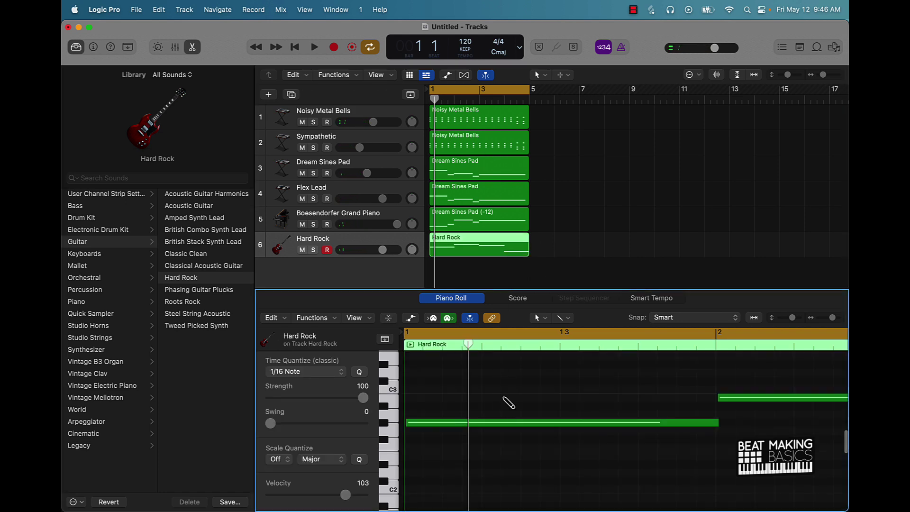
{"action": "key", "text": "super+a"}
{"action": "left_click", "coordinate": [361, 372]}
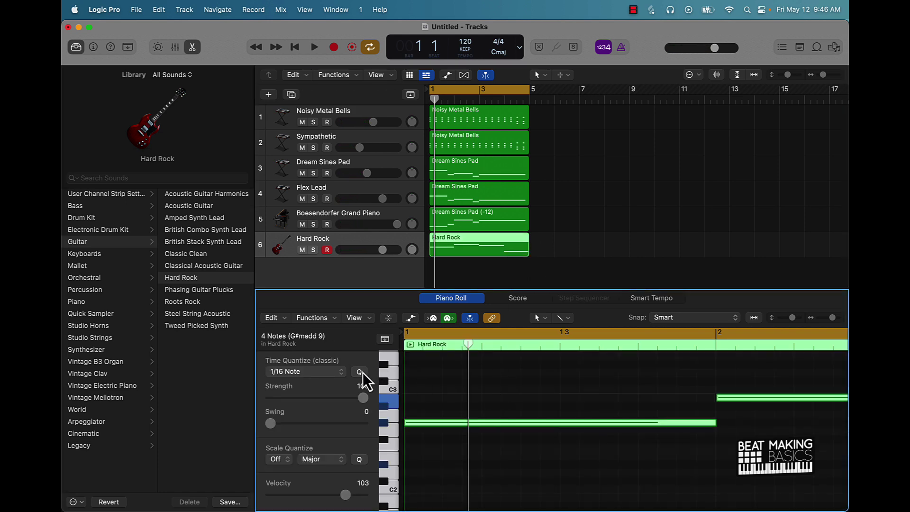
- Hide the Library and the Piano Roll editor, and deselect the Hard Rock region in the arrangement
{"action": "left_click", "coordinate": [76, 47]}
{"action": "left_click", "coordinate": [191, 50]}
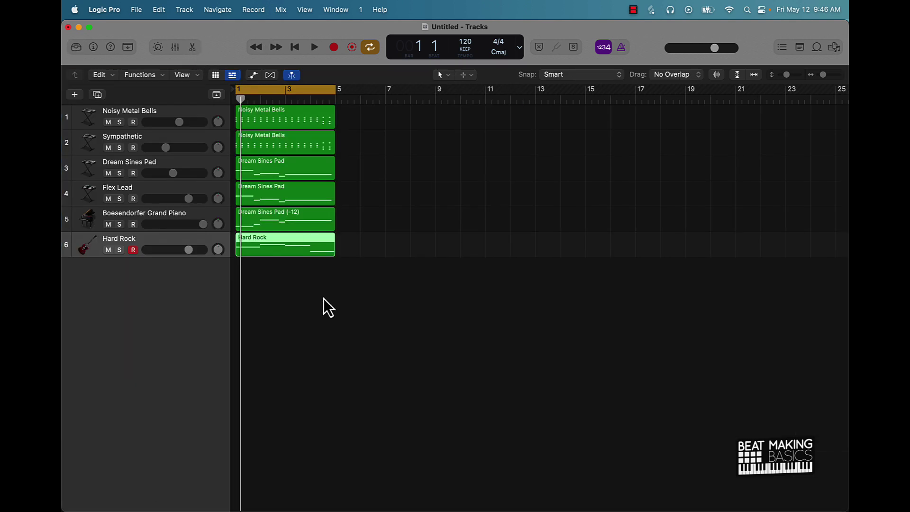
{"action": "left_click", "coordinate": [341, 340]}
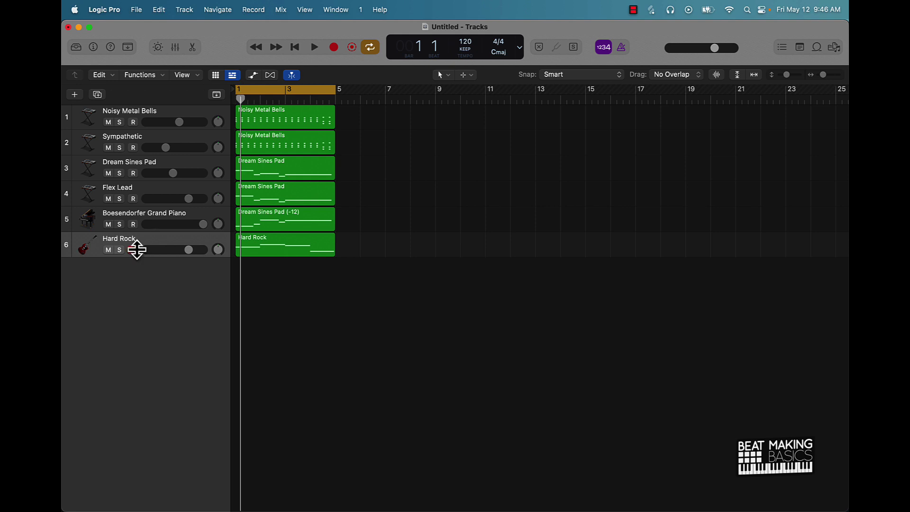